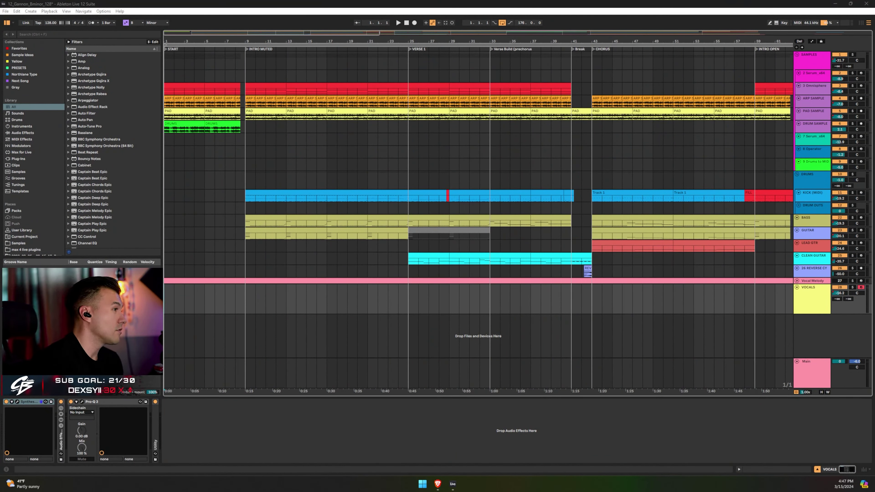
Step: Zoom the arrangement out to span INTRO MUTED through BRIDGE, then select the GUITAR track
{"action": "left_click_drag", "start_coordinate": [321, 44], "coordinate": [218, 40]}
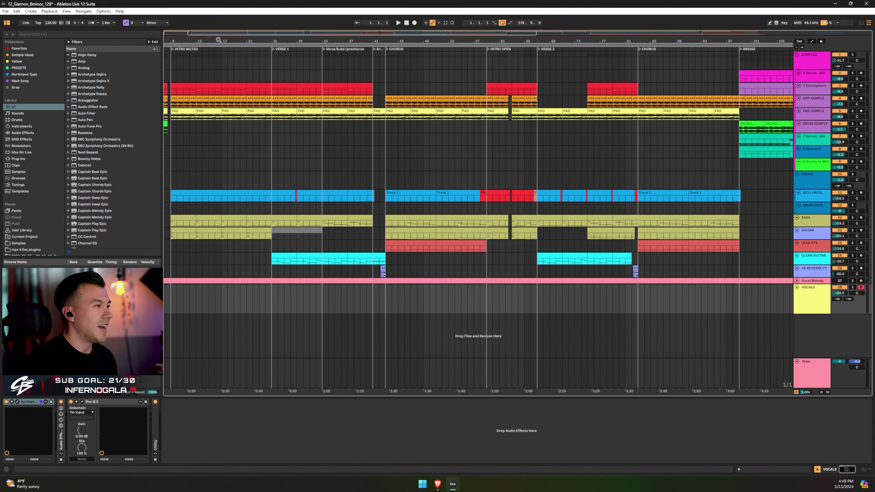
{"action": "left_click_drag", "start_coordinate": [812, 240], "coordinate": [812, 246]}
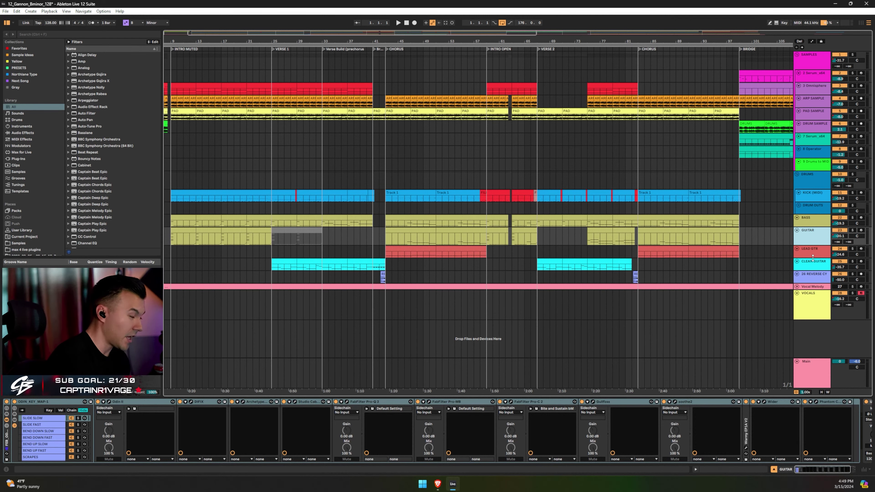
Step: Select VOCALS and open its Synthesizer V editor, moving the window up and left
{"action": "left_click", "coordinate": [811, 305]}
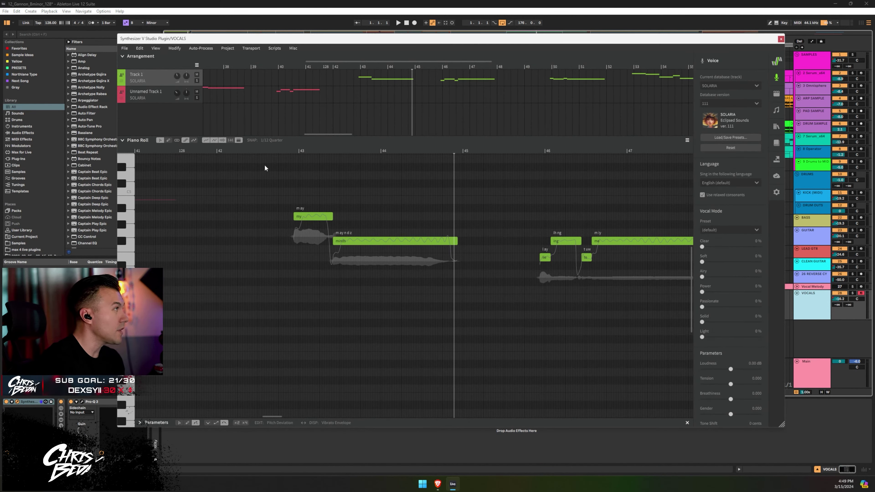
{"action": "left_click", "coordinate": [17, 402]}
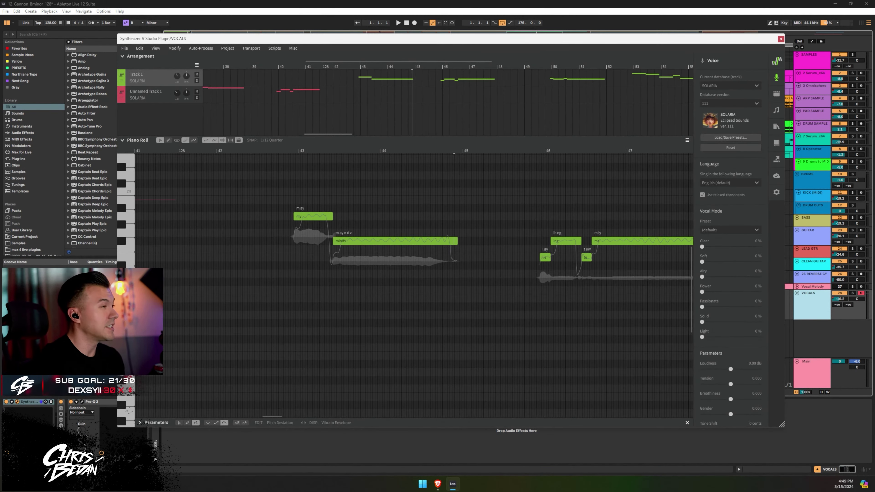
{"action": "left_click_drag", "start_coordinate": [287, 38], "coordinate": [283, 3]}
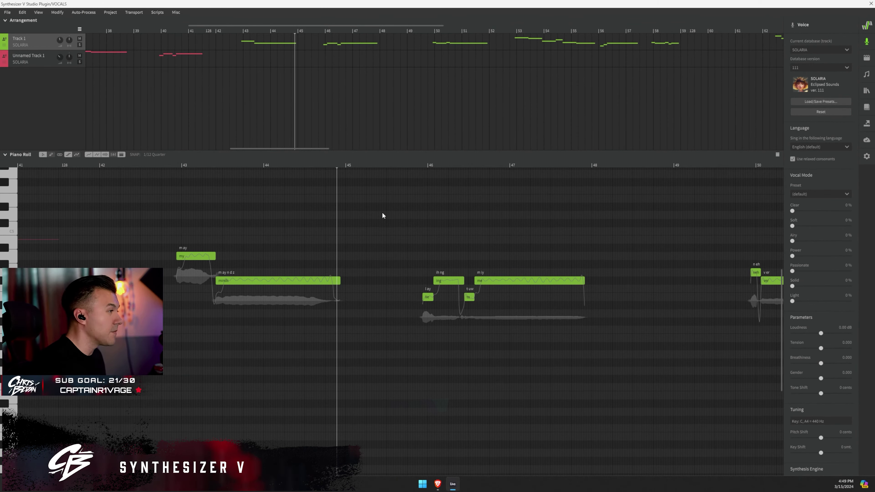
Step: Scroll the piano roll and show Track 1's lyric notes and vocal-mode settings
{"action": "scroll", "coordinate": [428, 241], "scroll_direction": "down", "scroll_amount": 6}
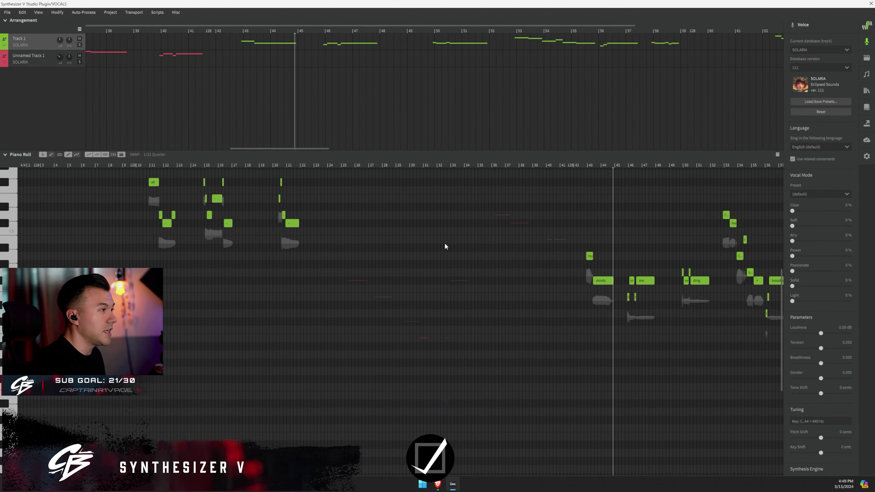
{"action": "scroll", "coordinate": [444, 243], "scroll_direction": "right", "scroll_amount": 10}
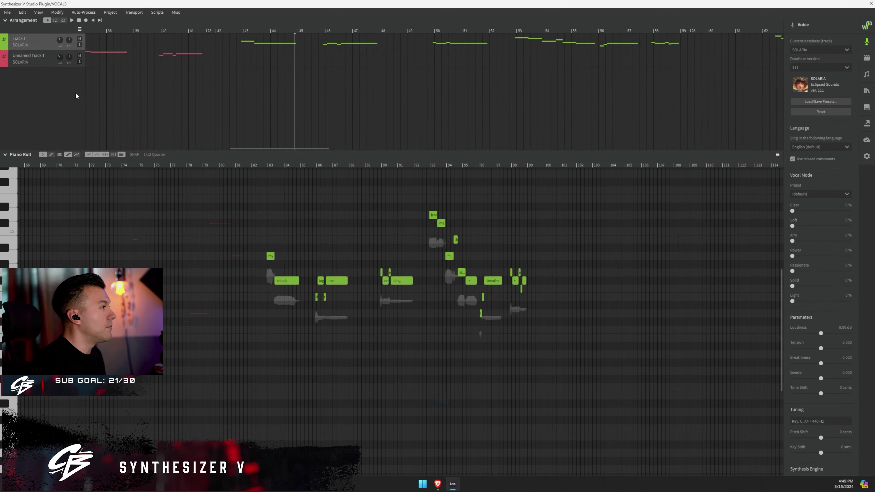
{"action": "scroll", "coordinate": [288, 274], "scroll_direction": "up", "scroll_amount": 4}
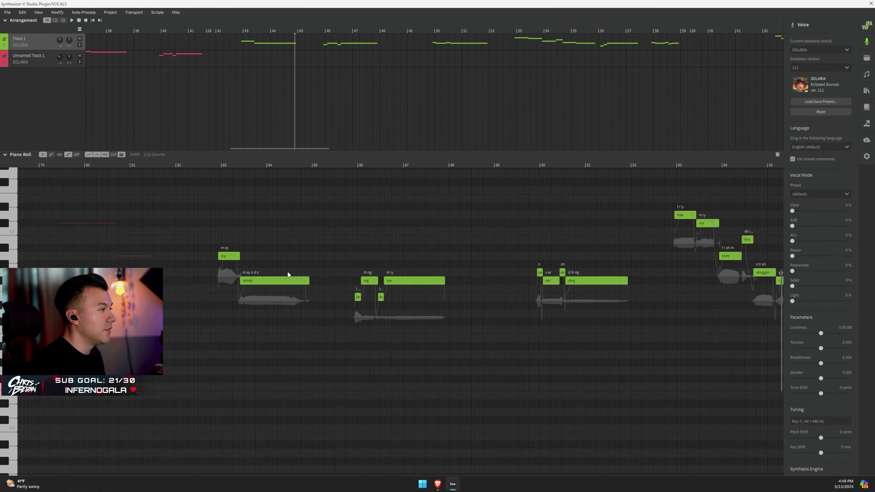
{"action": "scroll", "coordinate": [229, 283], "scroll_direction": "up", "scroll_amount": 7}
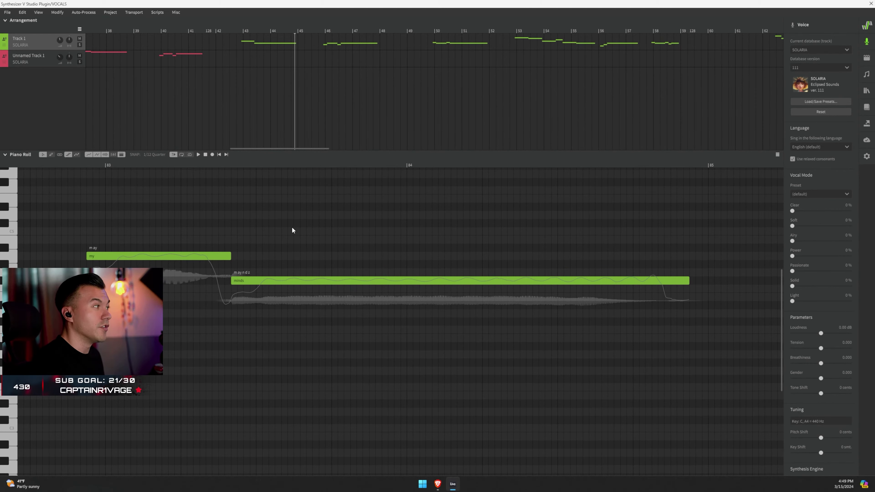
{"action": "scroll", "coordinate": [276, 244], "scroll_direction": "down", "scroll_amount": 5}
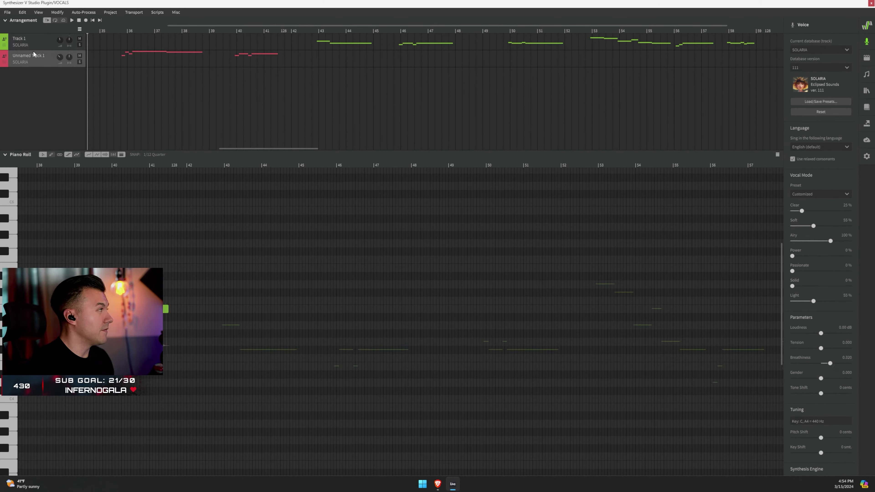
{"action": "left_click", "coordinate": [31, 40]}
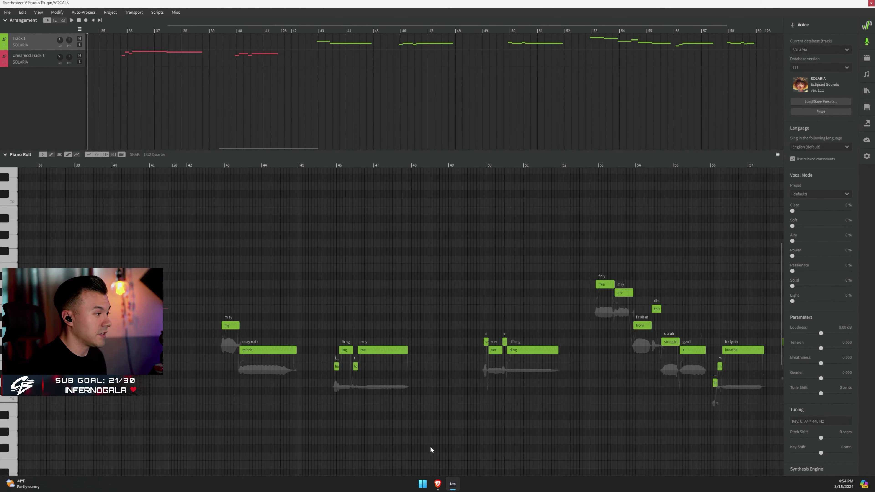
{"action": "key", "text": "ctrl+alt+p"}
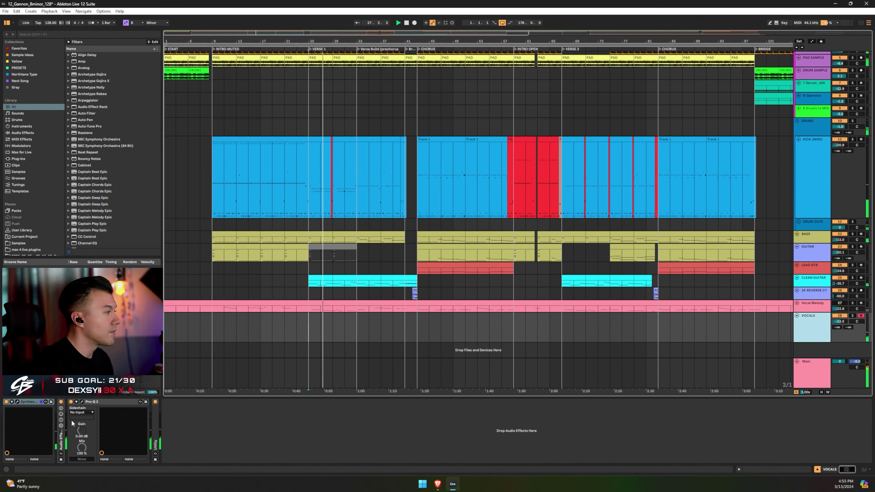
{"action": "left_click", "coordinate": [17, 401]}
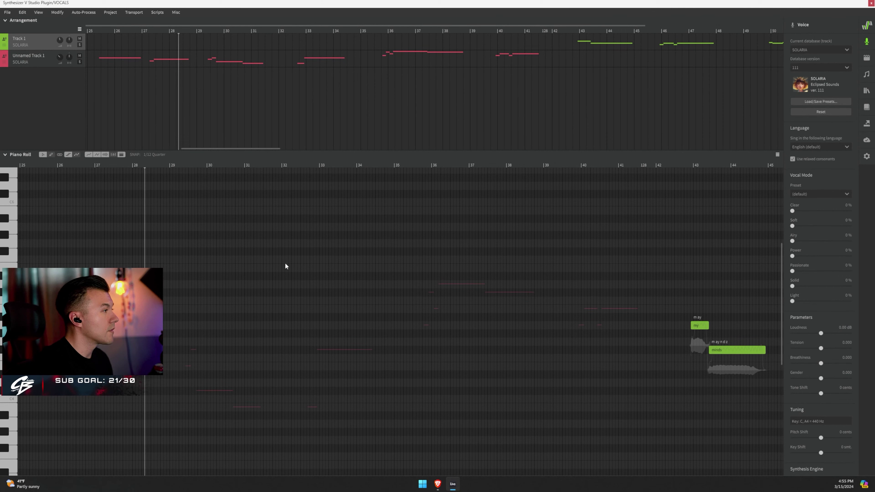
{"action": "left_click", "coordinate": [34, 58]}
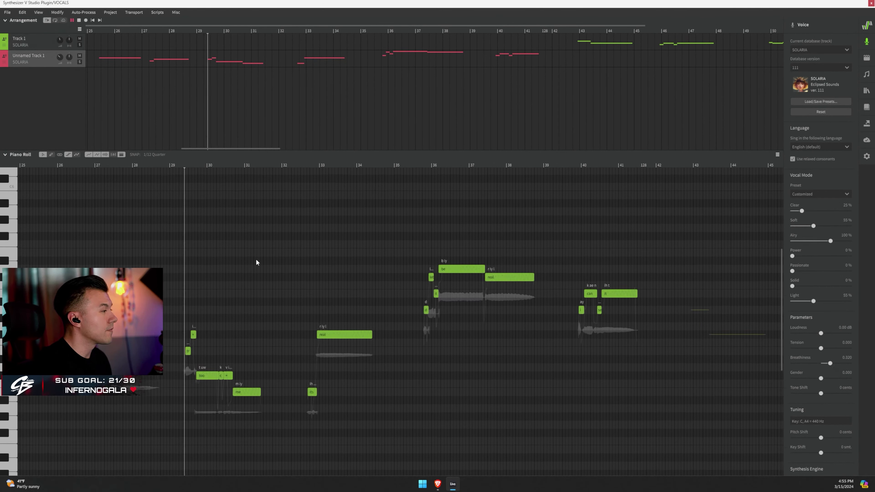
{"action": "scroll", "coordinate": [257, 262], "scroll_direction": "down", "scroll_amount": 2}
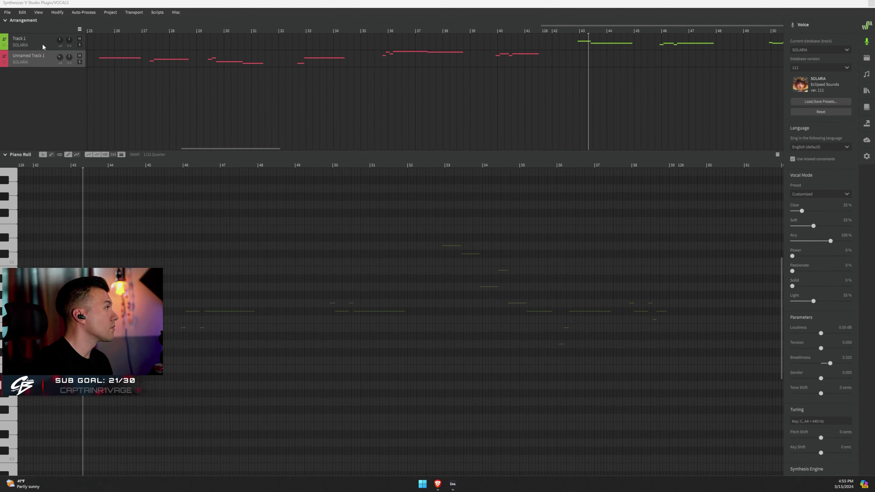
{"action": "left_click", "coordinate": [28, 41]}
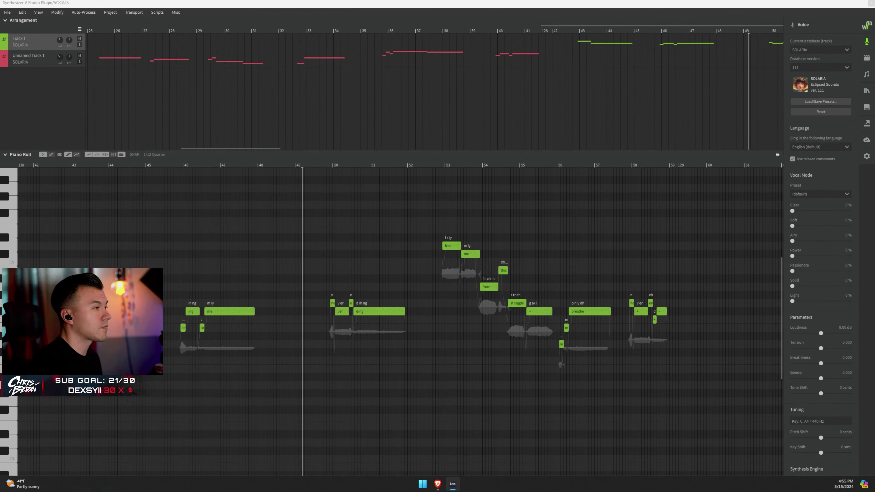
{"action": "scroll", "coordinate": [393, 288], "scroll_direction": "up", "scroll_amount": 2}
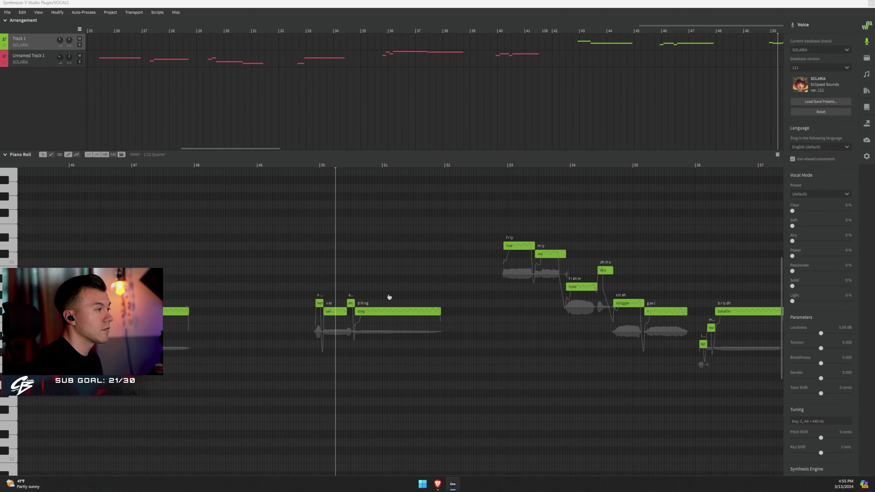
{"action": "scroll", "coordinate": [410, 297], "scroll_direction": "right", "scroll_amount": 3}
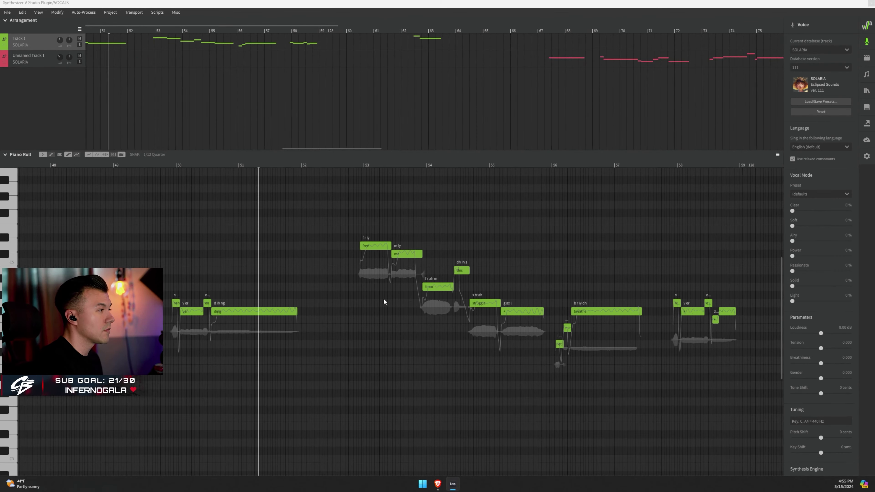
{"action": "scroll", "coordinate": [409, 304], "scroll_direction": "left", "scroll_amount": 2}
{"action": "scroll", "coordinate": [425, 300], "scroll_direction": "right", "scroll_amount": 2}
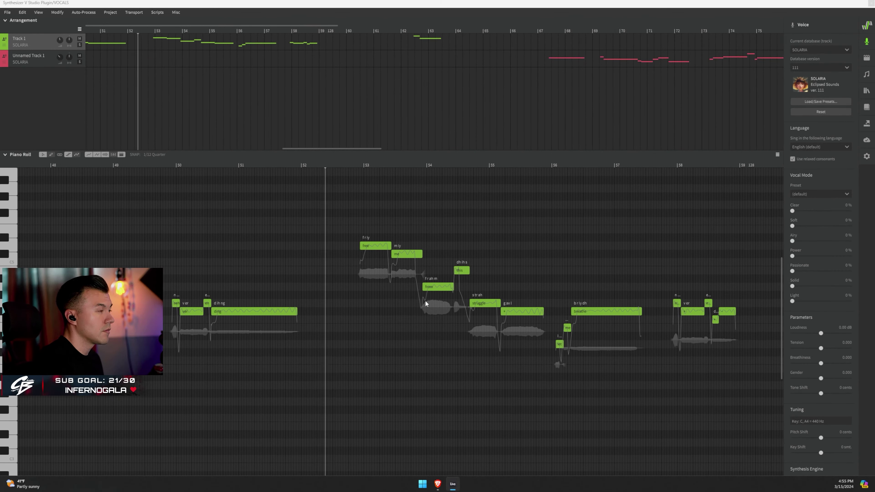
Step: Close Synthesizer V and zoom the arrangement into INTRO OPEN, bars 55–69, with VOCALS selected
{"action": "key", "text": "ctrl+alt+p"}
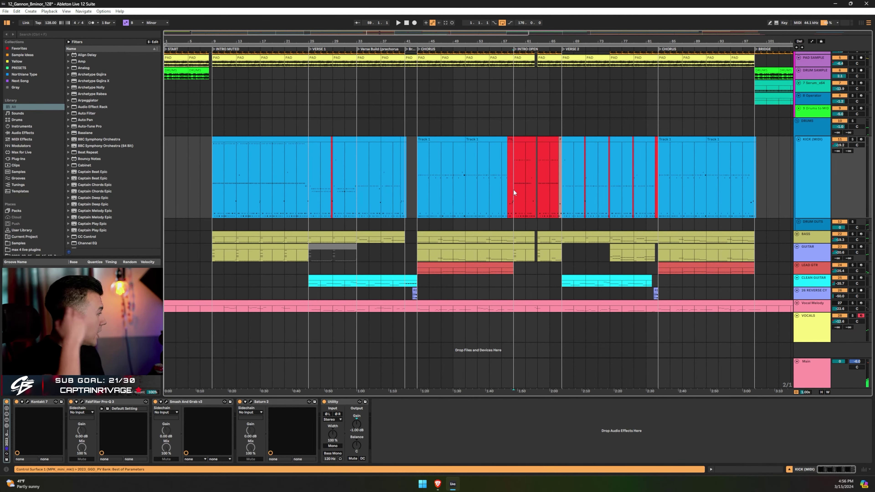
{"action": "left_click", "coordinate": [803, 332]}
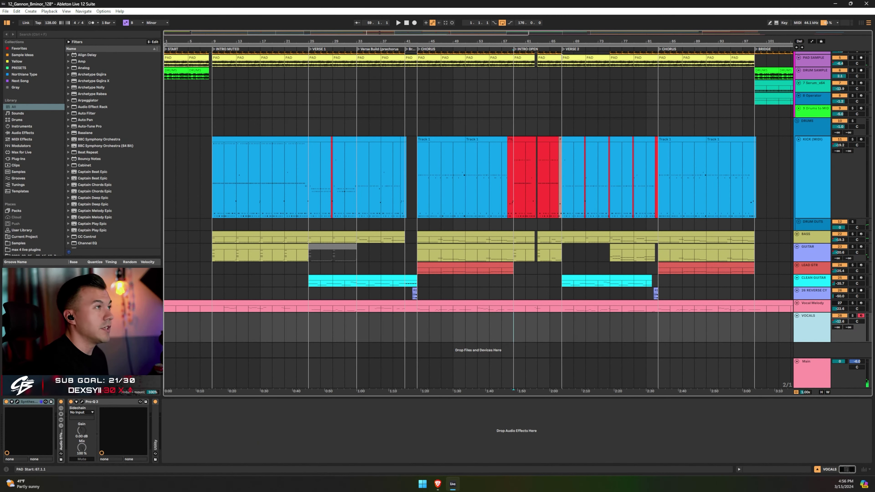
{"action": "left_click_drag", "start_coordinate": [543, 40], "coordinate": [313, 202]}
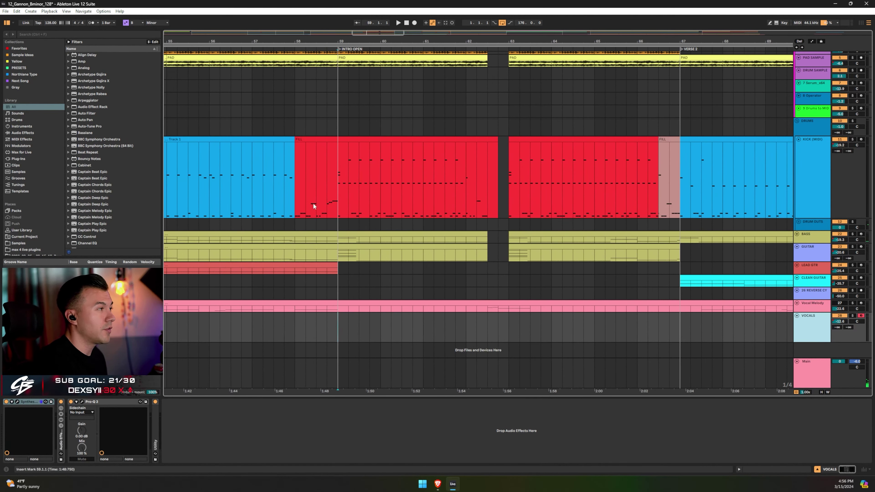
{"action": "left_click", "coordinate": [341, 190]}
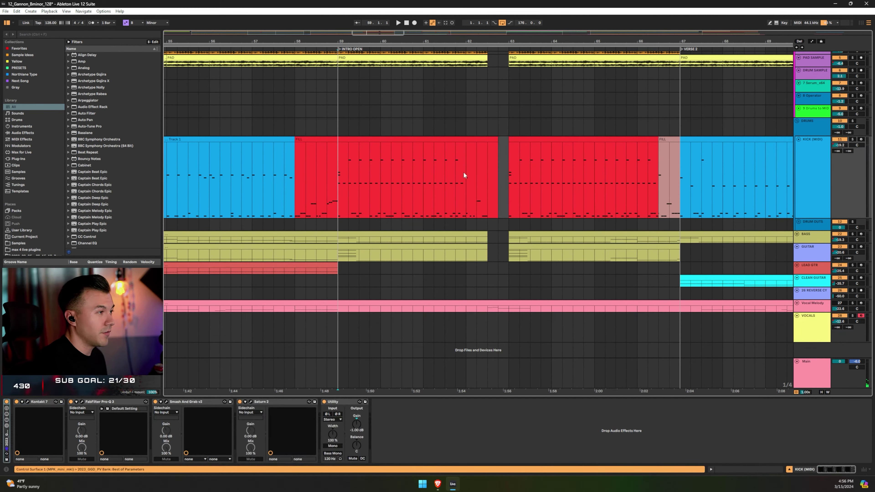
{"action": "left_click", "coordinate": [517, 327]}
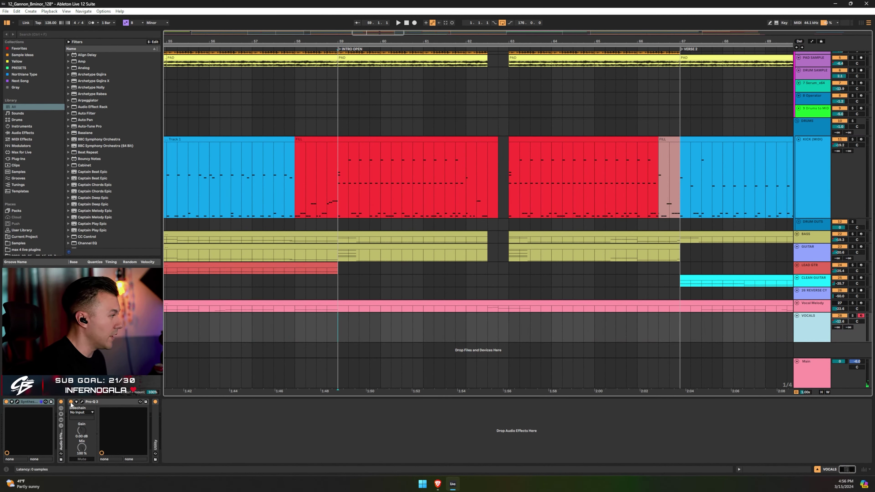
Step: Reopen Synthesizer V and briefly select, then deselect, the 'free' and 'me' notes
{"action": "left_click", "coordinate": [18, 401]}
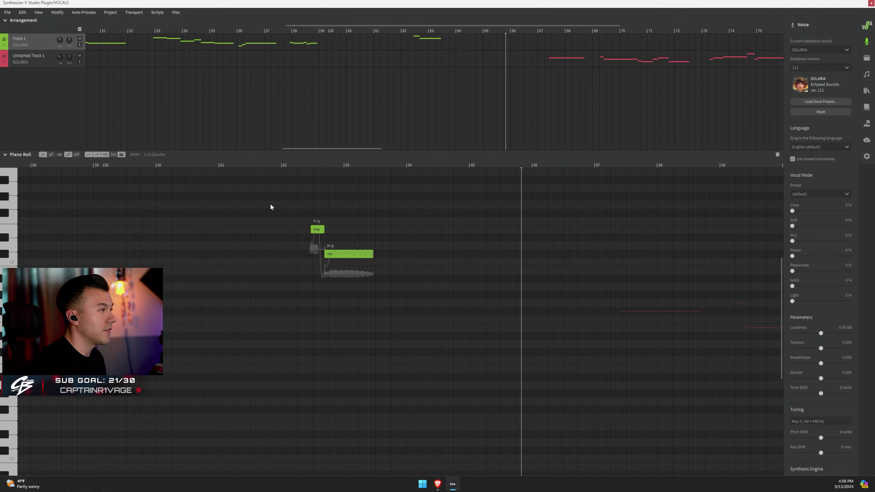
{"action": "left_click_drag", "start_coordinate": [270, 207], "coordinate": [414, 303]}
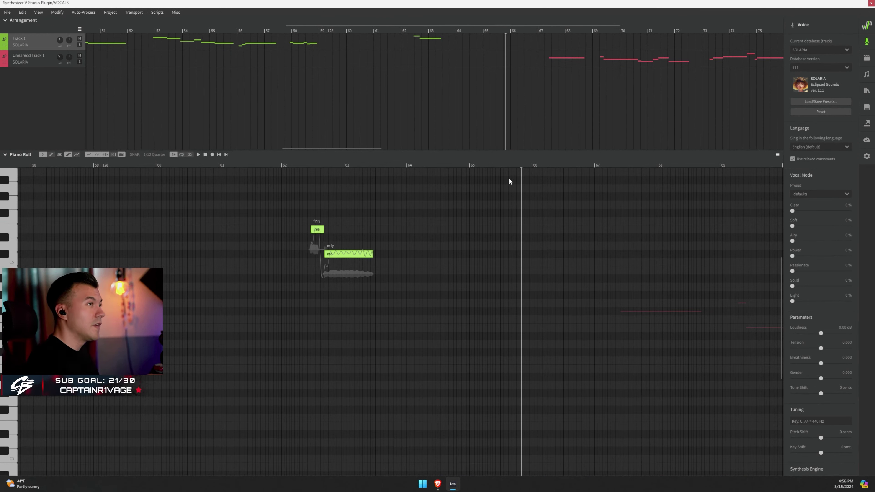
{"action": "left_click", "coordinate": [434, 222]}
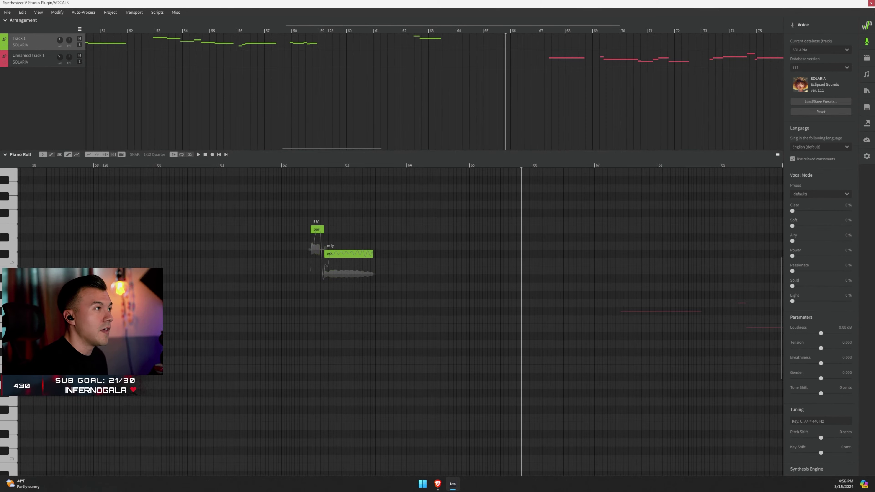
Step: Close the Synthesizer V window, reopen it from VOCALS, and close it again
{"action": "left_click", "coordinate": [870, 3]}
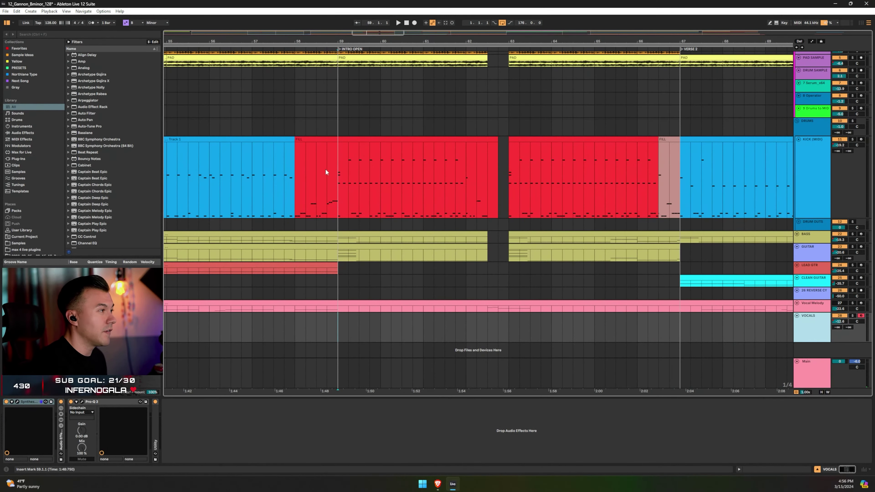
{"action": "left_click", "coordinate": [16, 402]}
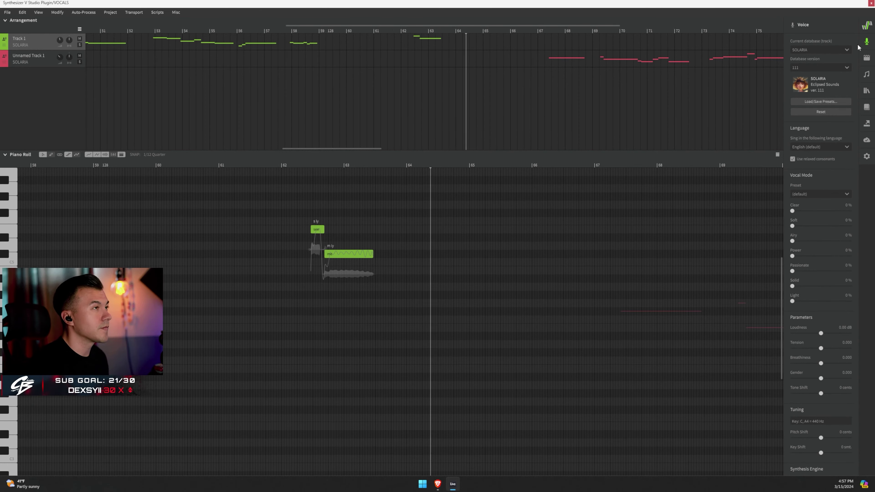
{"action": "key", "text": "ctrl+alt+p"}
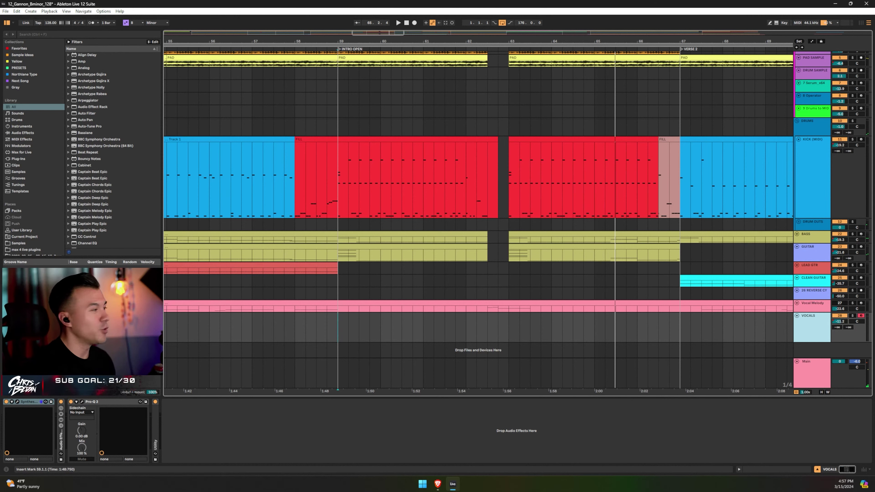
Step: Reopen Synthesizer V, scroll the piano roll left, and show Unnamed Track 1's notes and vocal blend
{"action": "left_click", "coordinate": [18, 402]}
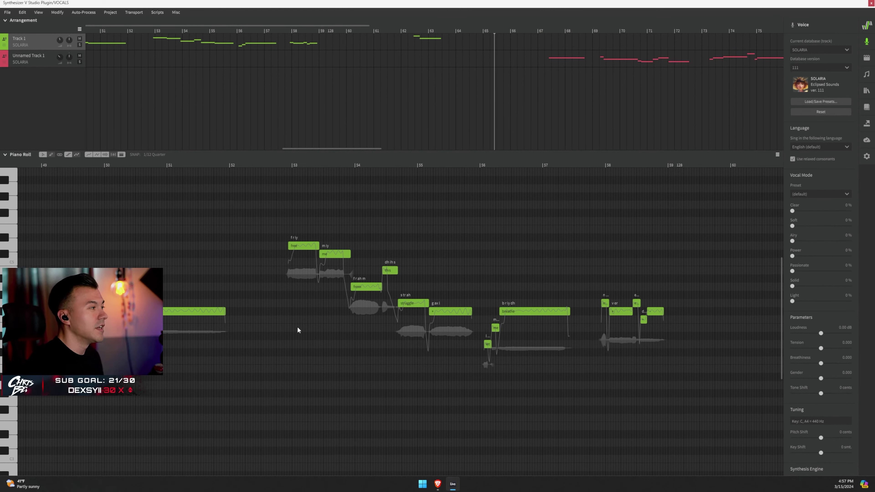
{"action": "scroll", "coordinate": [291, 336], "scroll_direction": "left", "scroll_amount": 6}
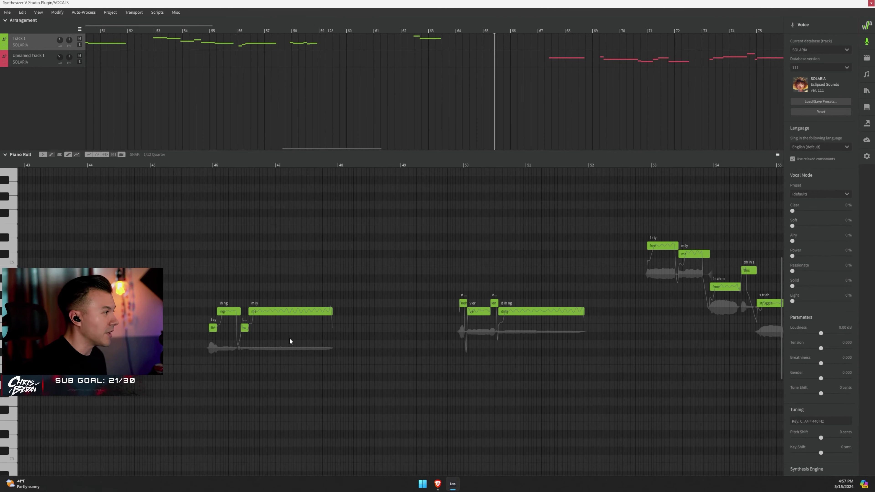
{"action": "scroll", "coordinate": [290, 339], "scroll_direction": "left", "scroll_amount": 5}
{"action": "left_click", "coordinate": [39, 58]}
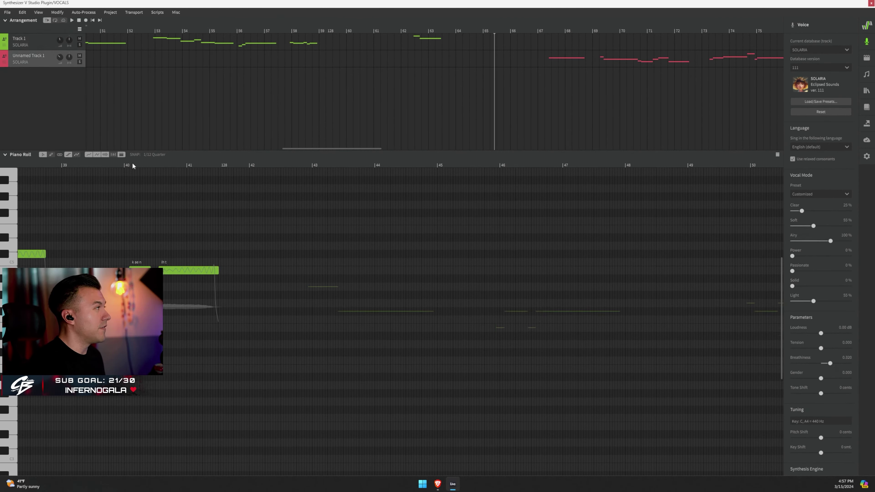
{"action": "scroll", "coordinate": [221, 261], "scroll_direction": "left", "scroll_amount": 5}
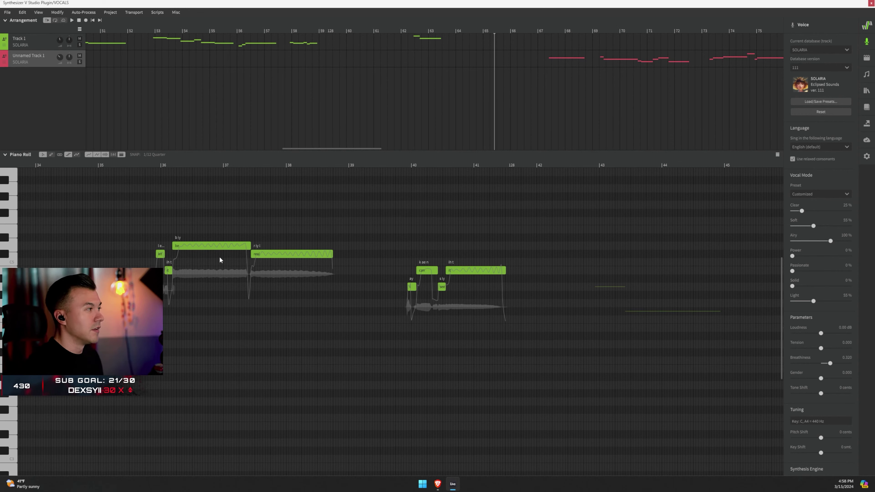
{"action": "scroll", "coordinate": [211, 230], "scroll_direction": "left", "scroll_amount": 10}
{"action": "scroll", "coordinate": [211, 234], "scroll_direction": "right", "scroll_amount": 1}
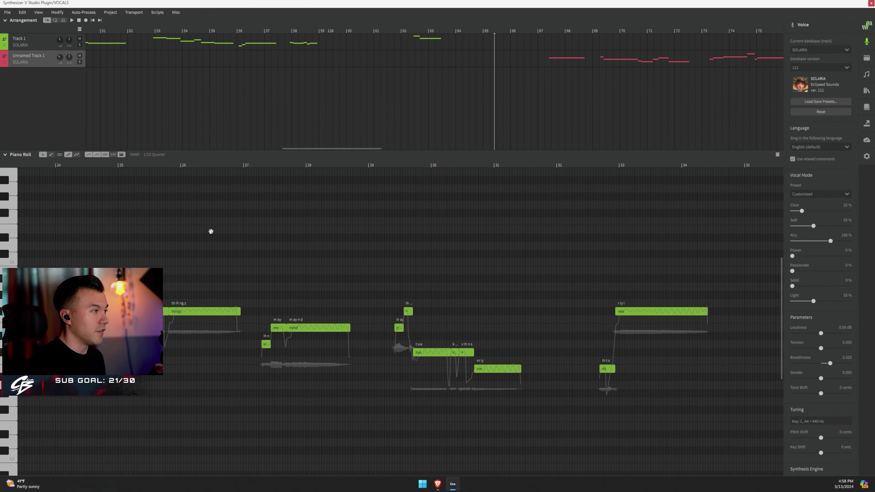
{"action": "scroll", "coordinate": [220, 245], "scroll_direction": "left", "scroll_amount": 4}
{"action": "scroll", "coordinate": [230, 247], "scroll_direction": "left", "scroll_amount": 1}
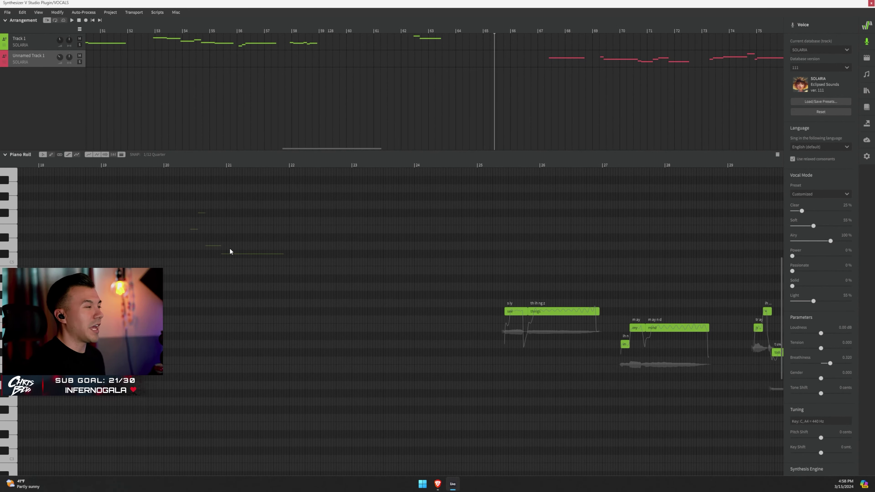
{"action": "scroll", "coordinate": [235, 248], "scroll_direction": "right", "scroll_amount": 5}
{"action": "scroll", "coordinate": [433, 276], "scroll_direction": "right", "scroll_amount": 9}
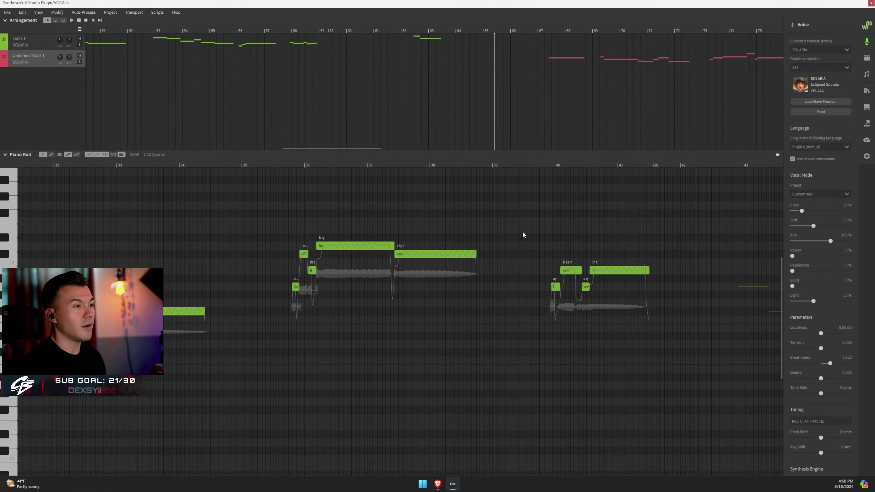
{"action": "scroll", "coordinate": [513, 232], "scroll_direction": "right", "scroll_amount": 4}
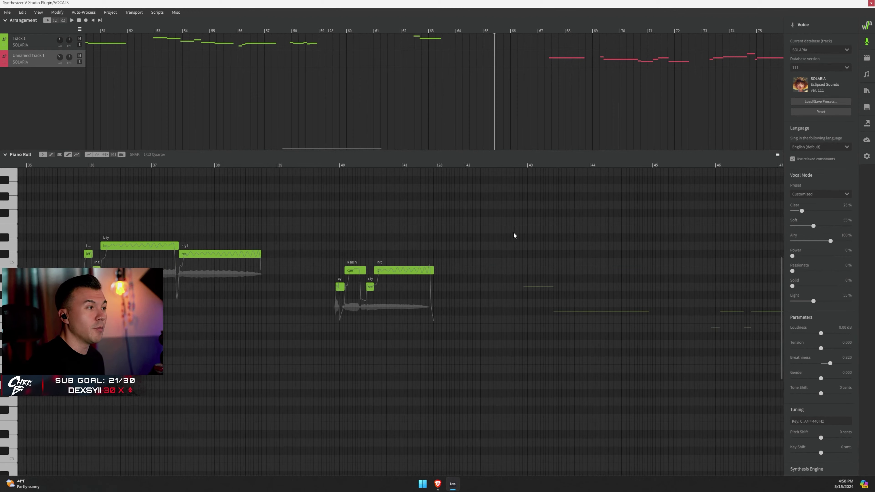
{"action": "scroll", "coordinate": [517, 236], "scroll_direction": "right", "scroll_amount": 3}
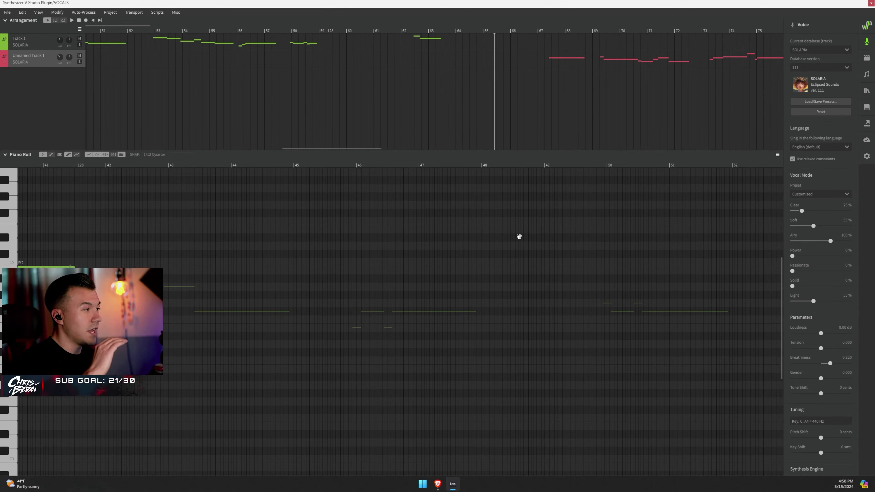
{"action": "scroll", "coordinate": [331, 274], "scroll_direction": "left", "scroll_amount": 5}
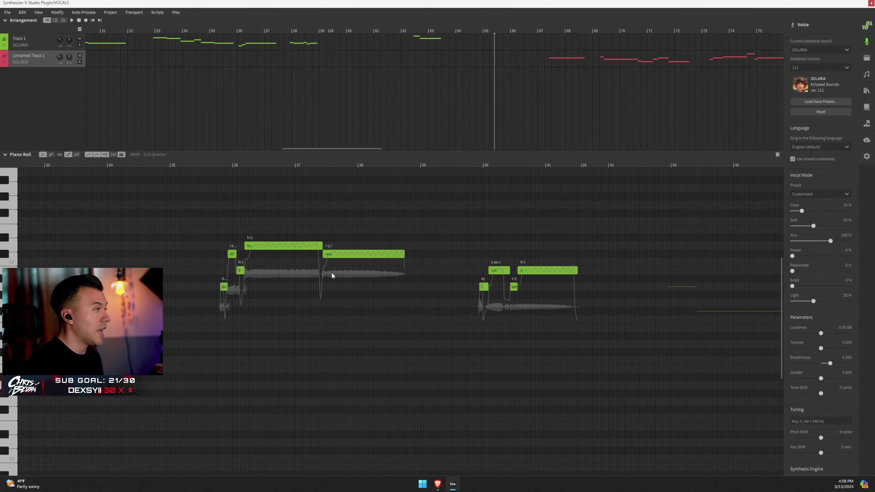
{"action": "scroll", "coordinate": [332, 275], "scroll_direction": "left", "scroll_amount": 15}
{"action": "left_click", "coordinate": [65, 48]}
{"action": "scroll", "coordinate": [426, 242], "scroll_direction": "right", "scroll_amount": 4}
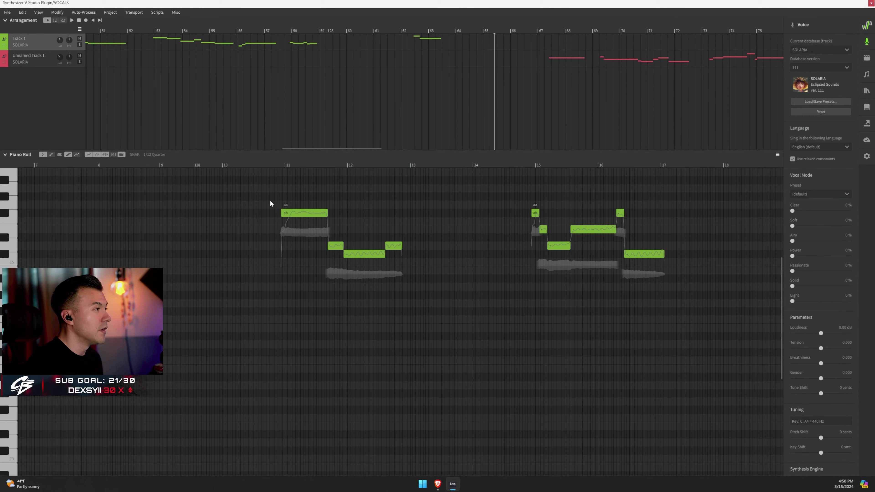
{"action": "scroll", "coordinate": [434, 248], "scroll_direction": "right", "scroll_amount": 10}
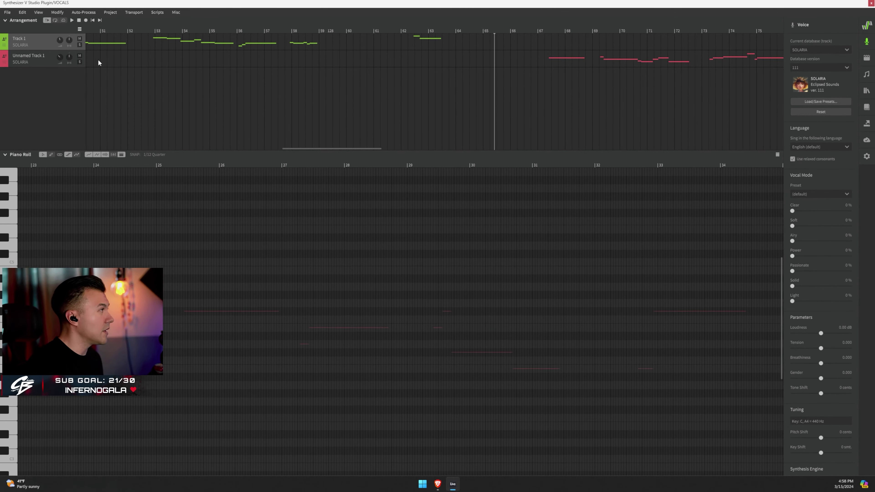
{"action": "left_click", "coordinate": [47, 65]}
{"action": "scroll", "coordinate": [269, 279], "scroll_direction": "right", "scroll_amount": 1}
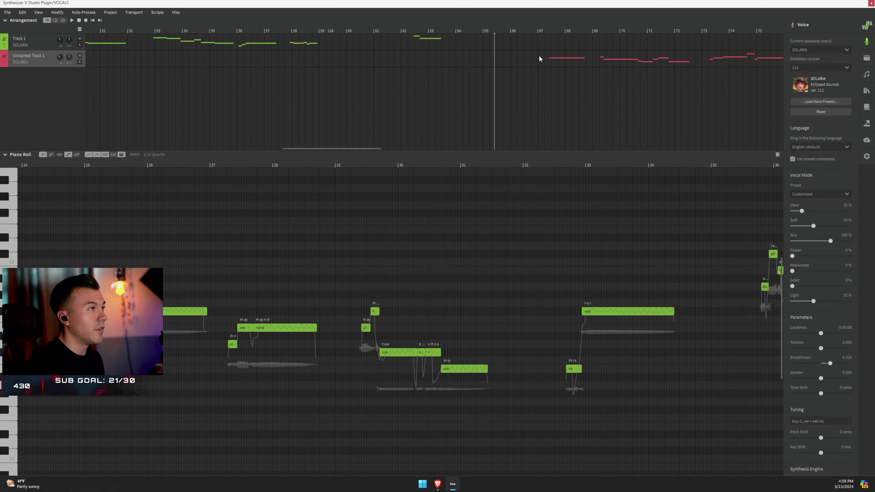
{"action": "left_click", "coordinate": [539, 27]}
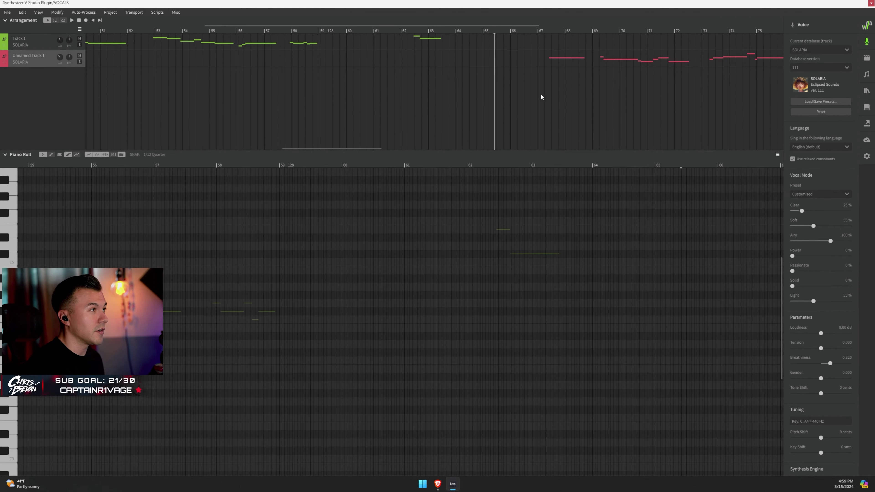
{"action": "key", "text": "space"}
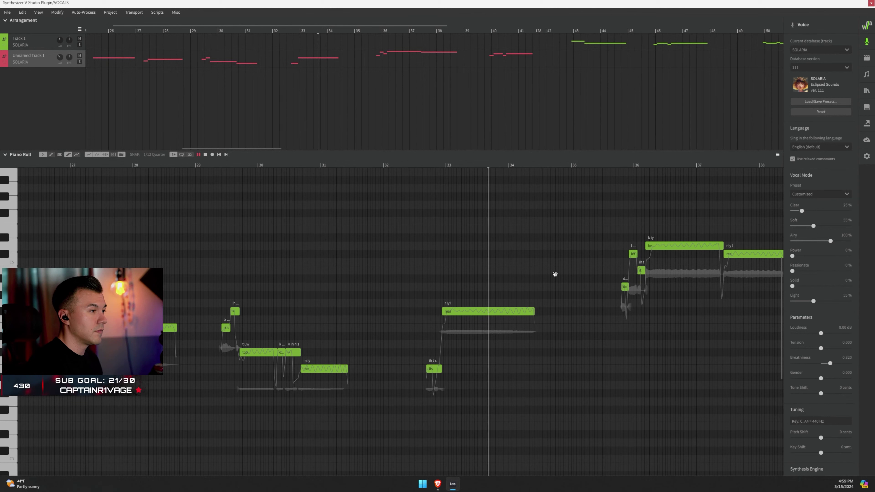
{"action": "key", "text": "space"}
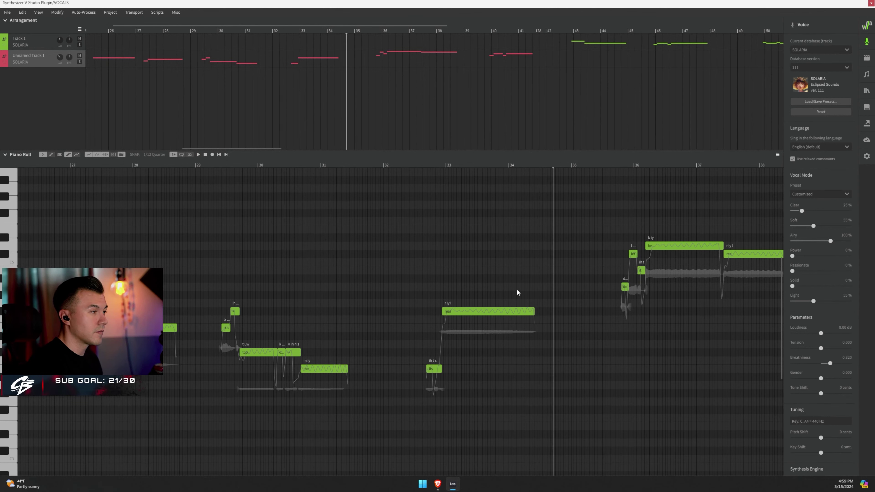
{"action": "scroll", "coordinate": [379, 272], "scroll_direction": "left", "scroll_amount": 3}
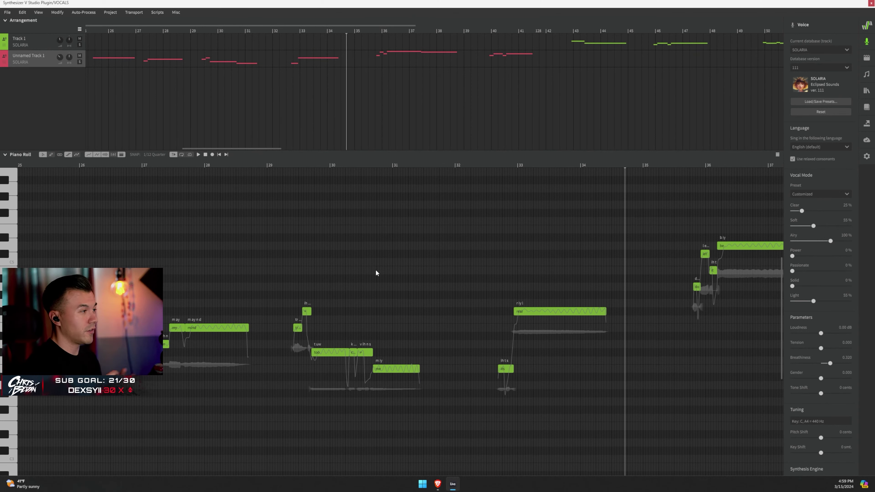
{"action": "scroll", "coordinate": [298, 335], "scroll_direction": "up", "scroll_amount": 5}
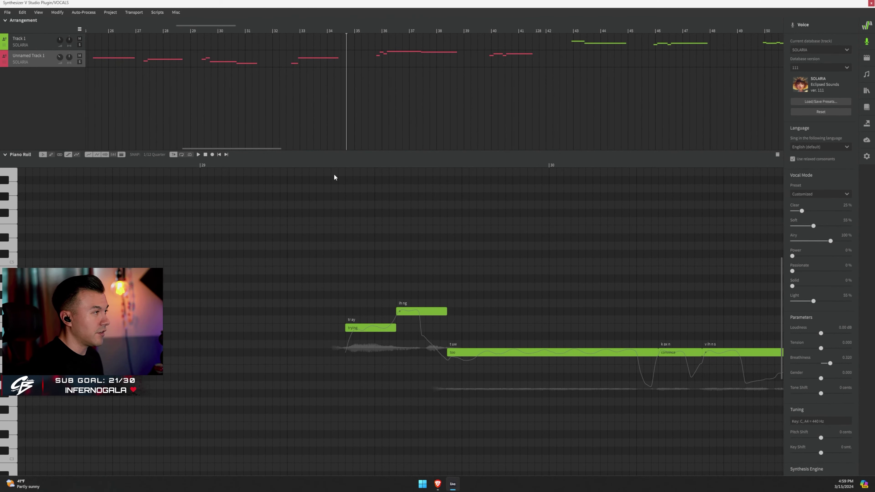
{"action": "left_click", "coordinate": [320, 165]}
{"action": "key", "text": "space"}
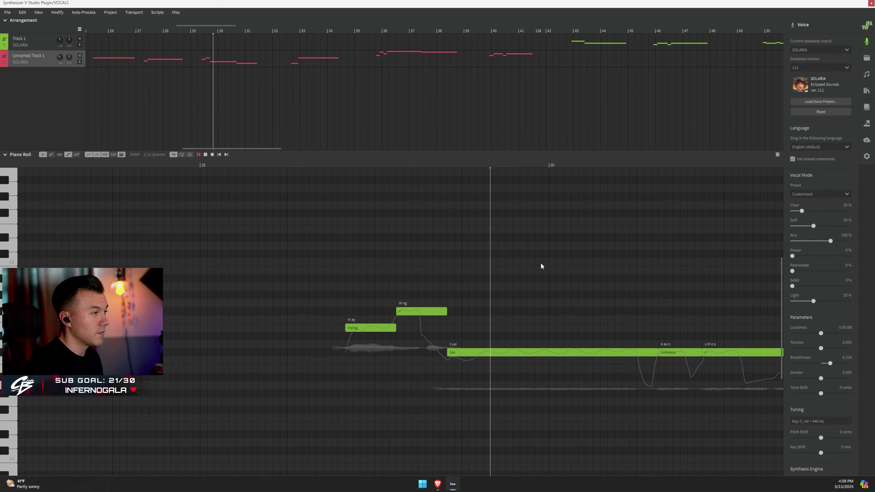
{"action": "key", "text": "space"}
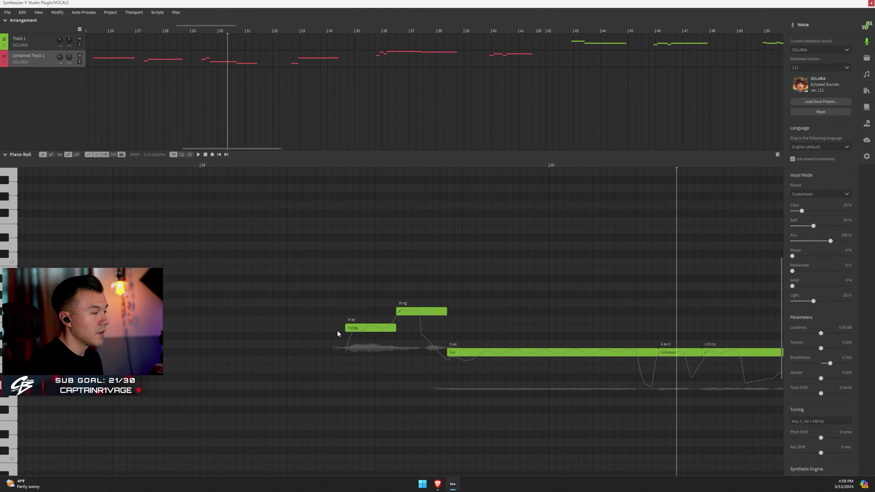
{"action": "left_click", "coordinate": [353, 328]}
{"action": "left_click", "coordinate": [400, 312]}
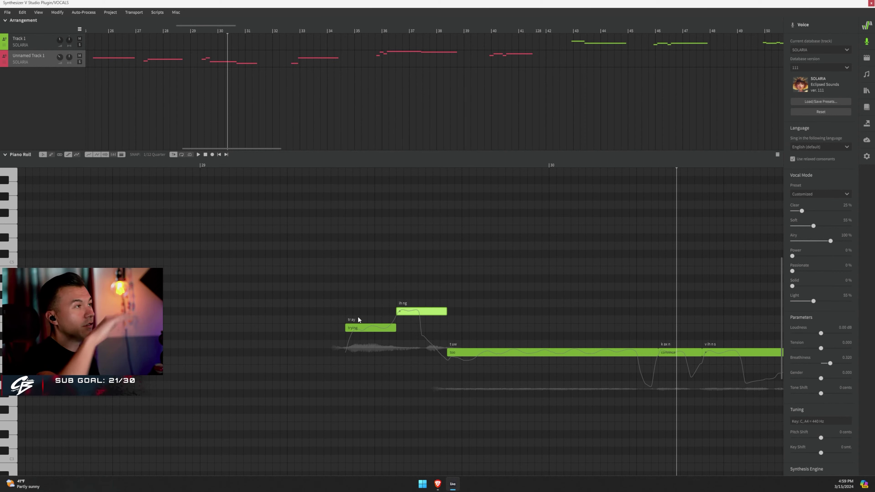
{"action": "scroll", "coordinate": [358, 316], "scroll_direction": "down", "scroll_amount": 3}
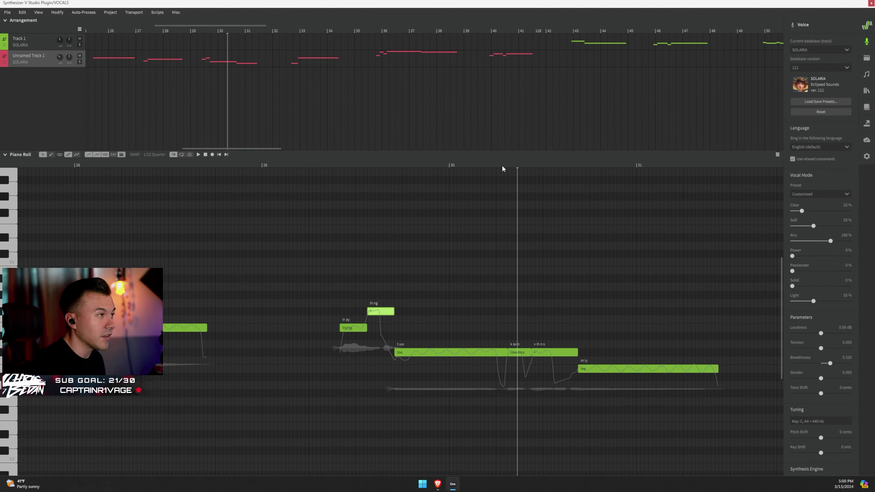
{"action": "left_click", "coordinate": [475, 165]}
{"action": "key", "text": "space"}
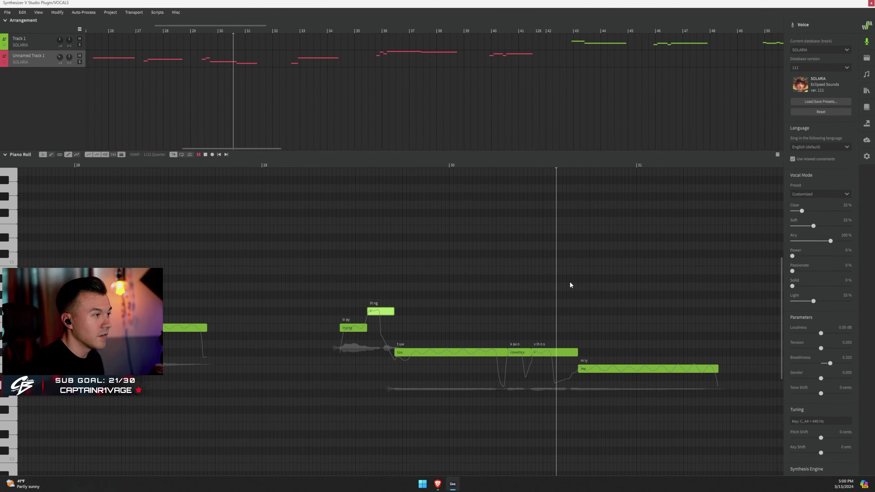
{"action": "key", "text": "space"}
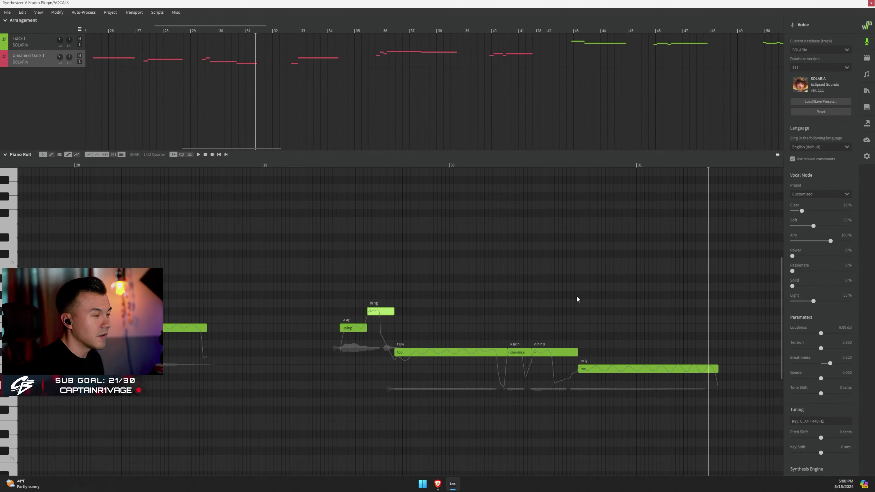
{"action": "scroll", "coordinate": [552, 300], "scroll_direction": "right", "scroll_amount": 2}
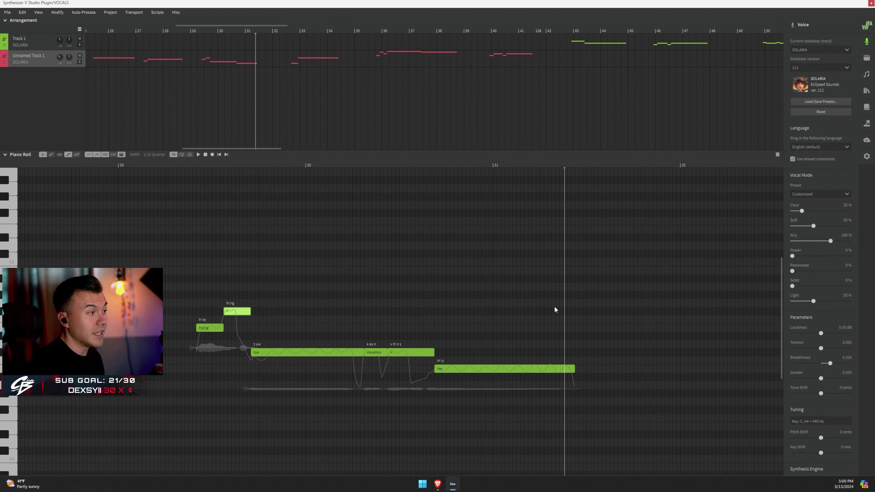
{"action": "left_click", "coordinate": [76, 157]}
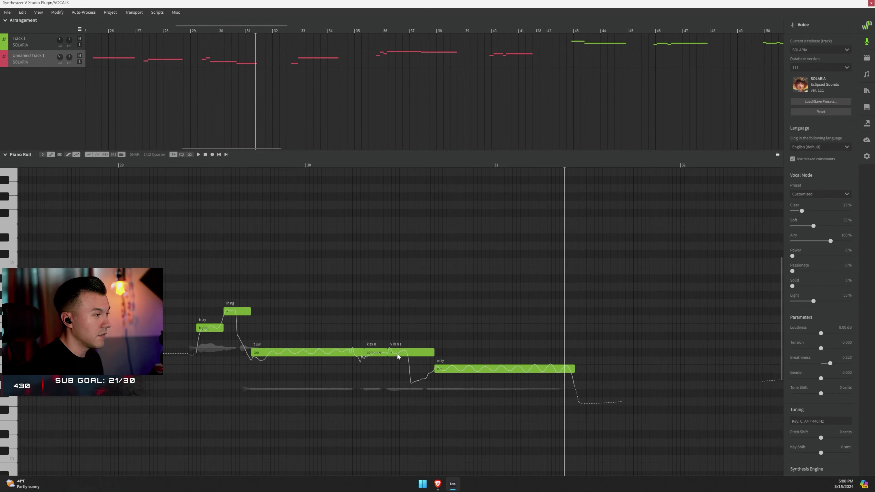
{"action": "left_click", "coordinate": [309, 163]}
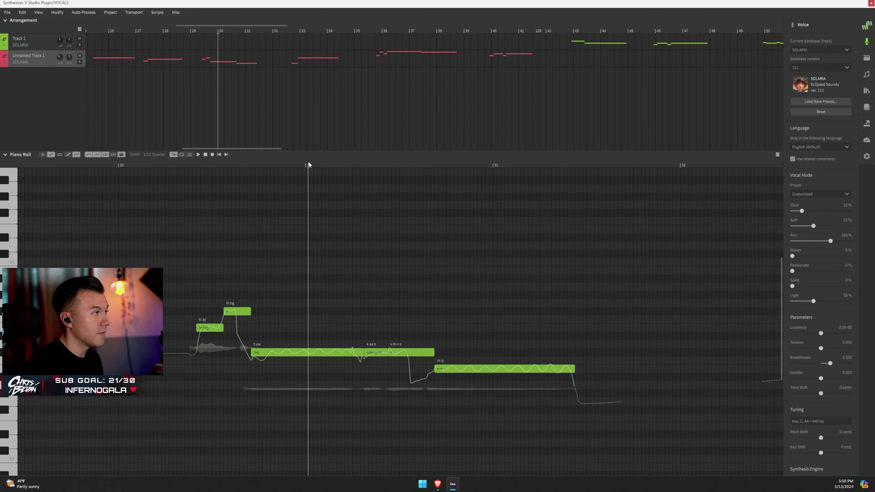
{"action": "key", "text": "space"}
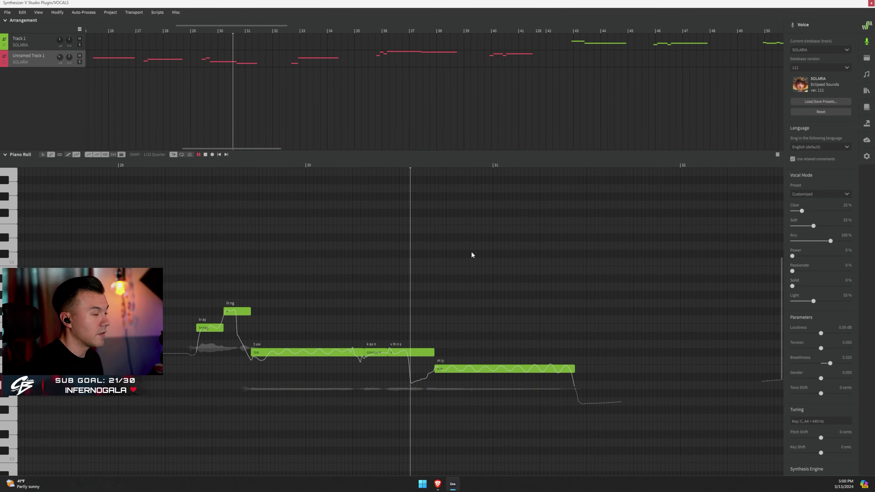
{"action": "key", "text": "space"}
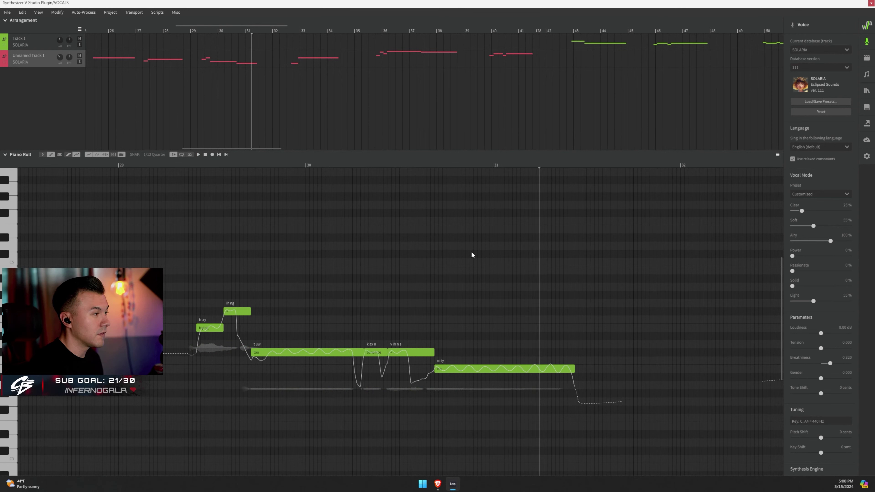
{"action": "left_click", "coordinate": [336, 163]}
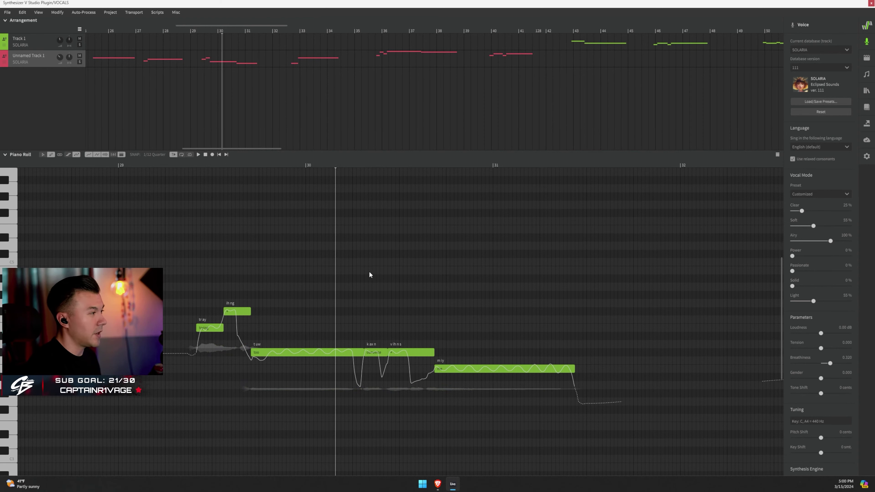
{"action": "scroll", "coordinate": [329, 294], "scroll_direction": "left", "scroll_amount": 5}
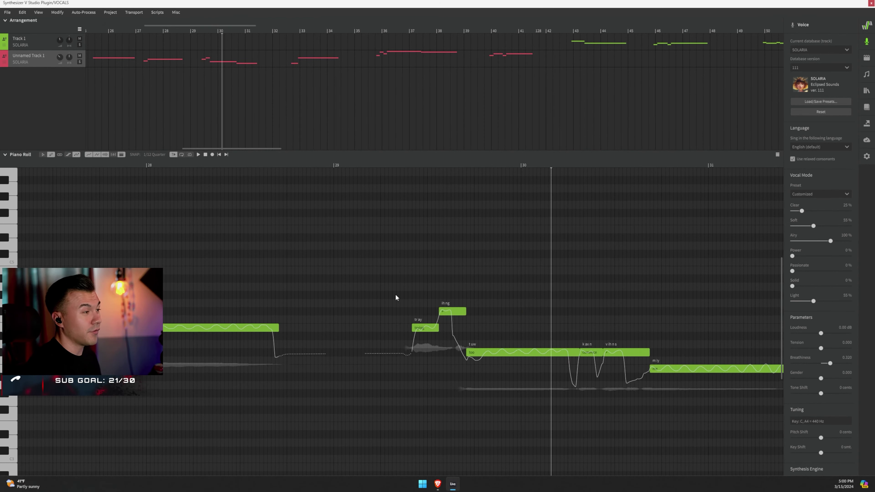
{"action": "scroll", "coordinate": [395, 294], "scroll_direction": "right", "scroll_amount": 20}
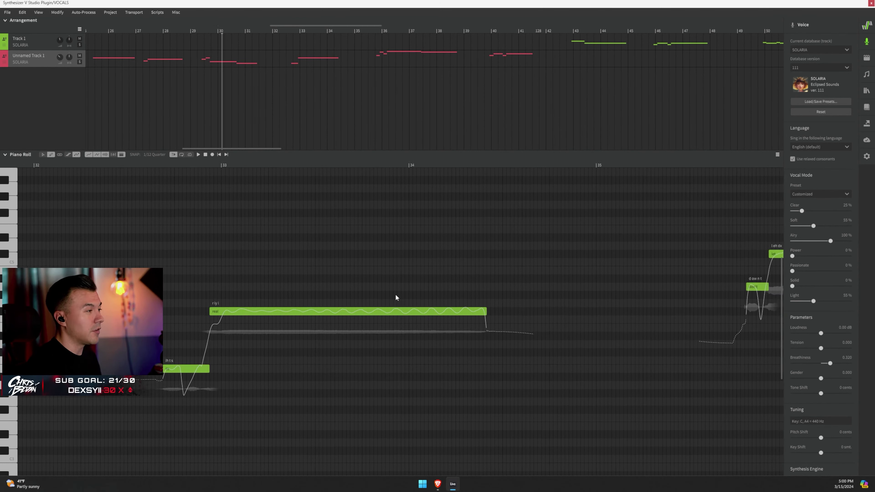
{"action": "scroll", "coordinate": [395, 294], "scroll_direction": "right", "scroll_amount": 4}
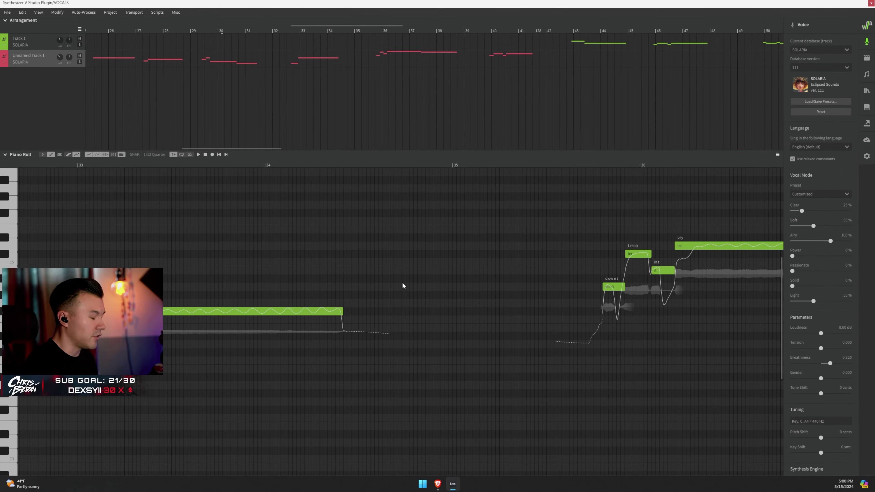
{"action": "scroll", "coordinate": [402, 285], "scroll_direction": "right", "scroll_amount": 7}
{"action": "scroll", "coordinate": [436, 293], "scroll_direction": "right", "scroll_amount": 3}
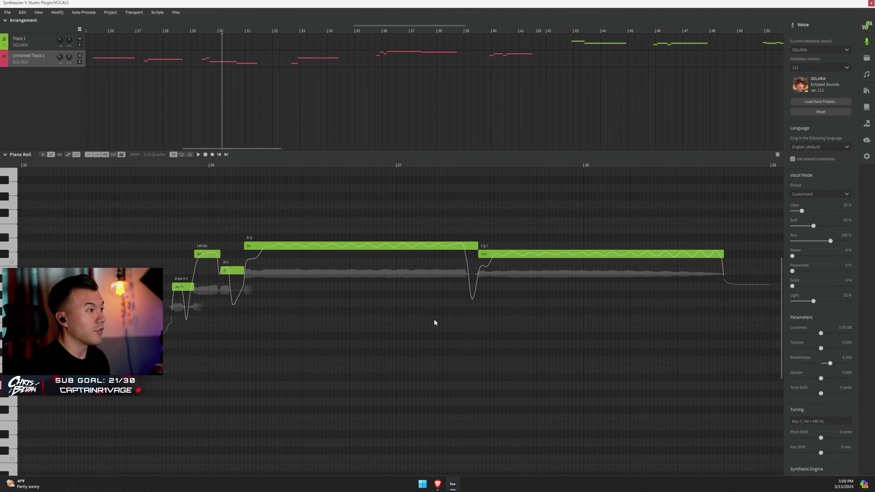
{"action": "scroll", "coordinate": [434, 322], "scroll_direction": "right", "scroll_amount": 10}
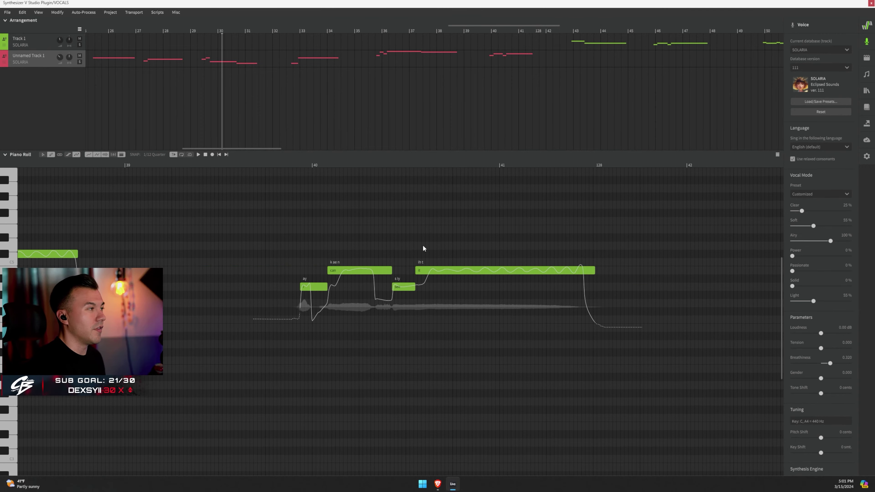
{"action": "scroll", "coordinate": [422, 248], "scroll_direction": "left", "scroll_amount": 10}
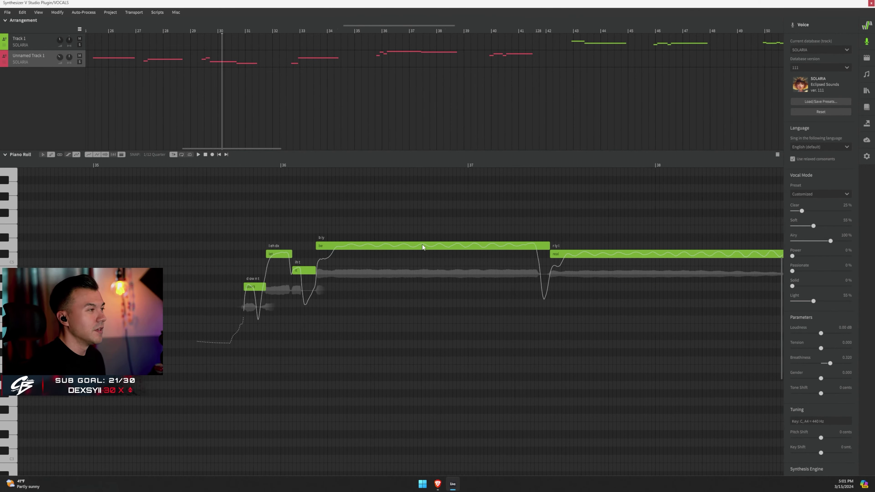
{"action": "scroll", "coordinate": [422, 245], "scroll_direction": "right", "scroll_amount": 6}
{"action": "scroll", "coordinate": [417, 241], "scroll_direction": "left", "scroll_amount": 4}
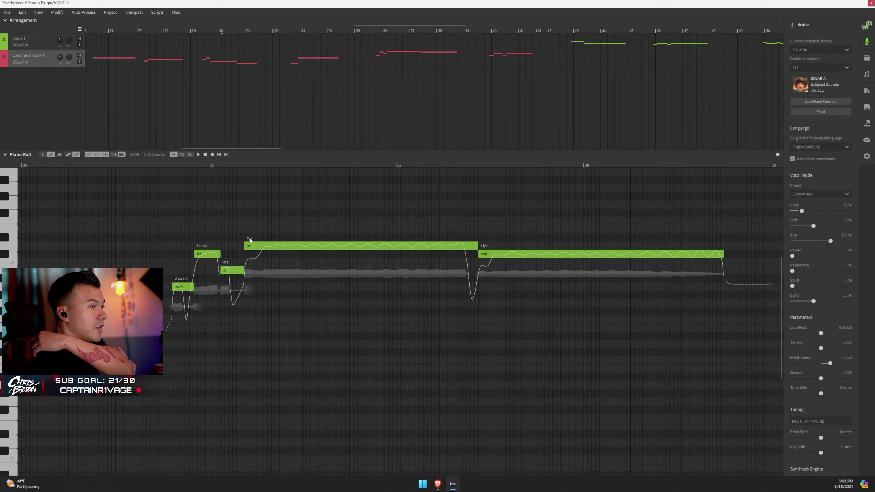
{"action": "scroll", "coordinate": [222, 263], "scroll_direction": "left", "scroll_amount": 3}
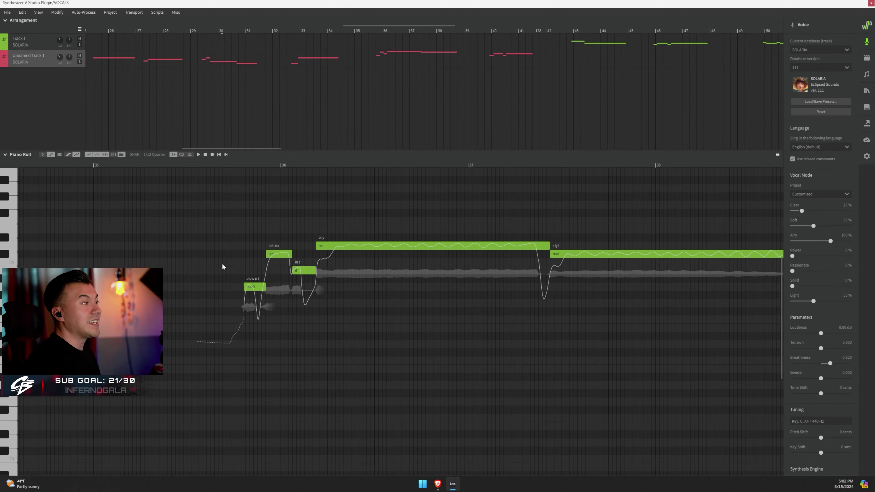
{"action": "left_click", "coordinate": [235, 165]}
{"action": "scroll", "coordinate": [261, 265], "scroll_direction": "left", "scroll_amount": 10}
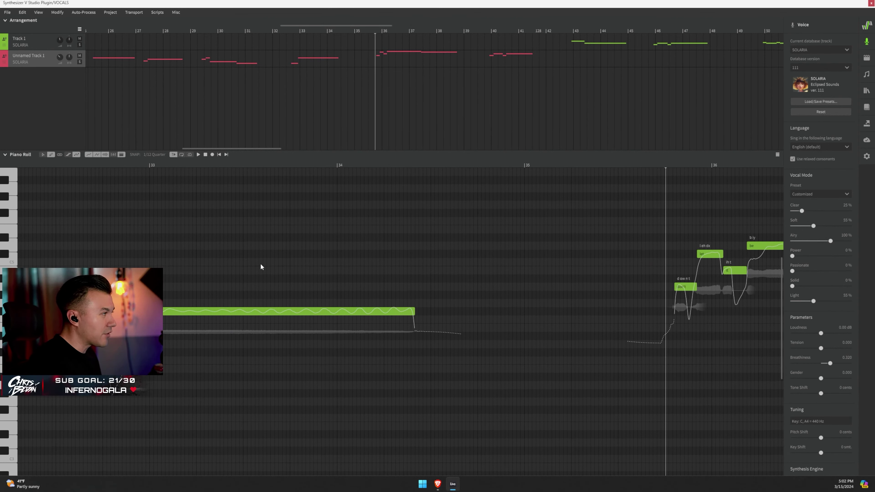
{"action": "scroll", "coordinate": [260, 265], "scroll_direction": "left", "scroll_amount": 10}
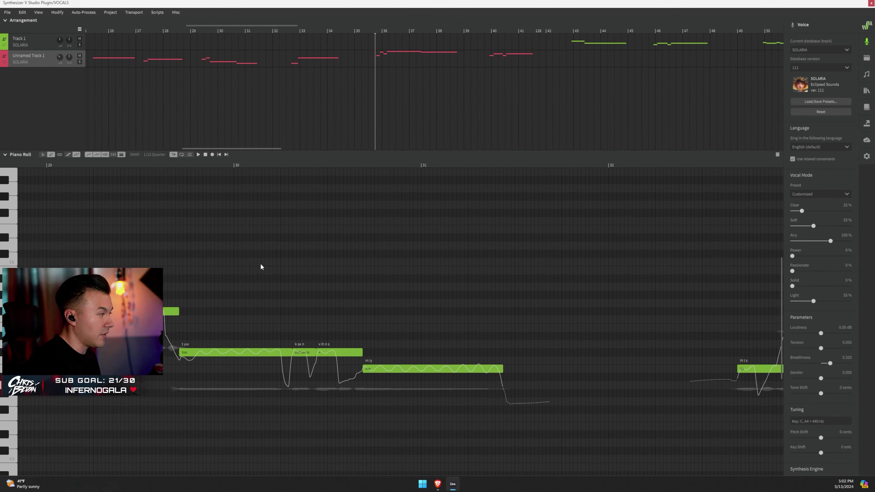
{"action": "scroll", "coordinate": [257, 270], "scroll_direction": "left", "scroll_amount": 3}
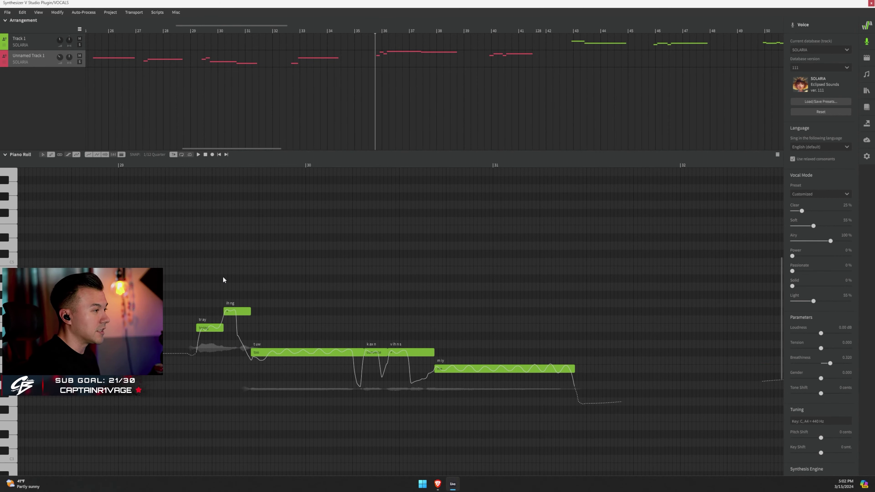
{"action": "scroll", "coordinate": [223, 279], "scroll_direction": "left", "scroll_amount": 10}
{"action": "scroll", "coordinate": [223, 284], "scroll_direction": "left", "scroll_amount": 3}
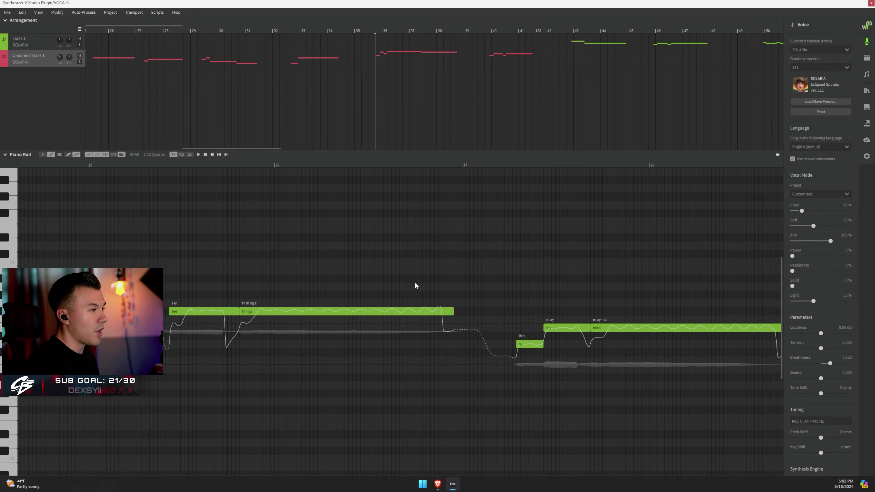
{"action": "scroll", "coordinate": [541, 270], "scroll_direction": "right", "scroll_amount": 9}
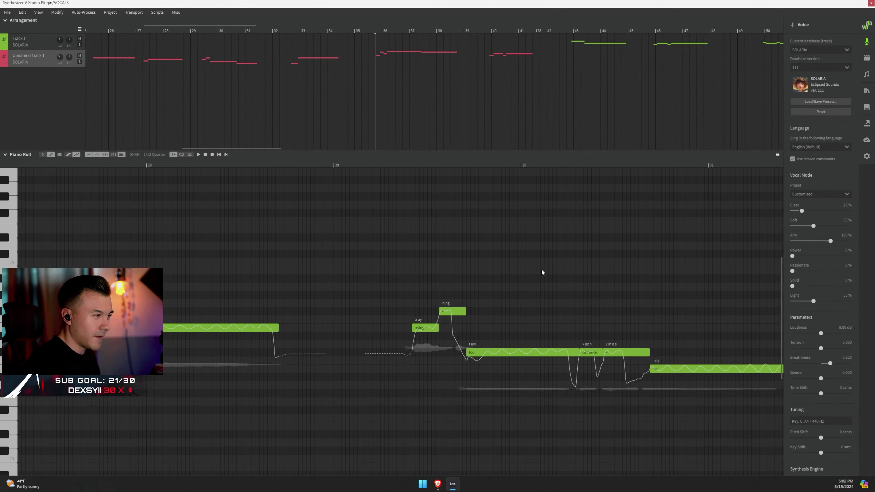
{"action": "scroll", "coordinate": [541, 270], "scroll_direction": "right", "scroll_amount": 20}
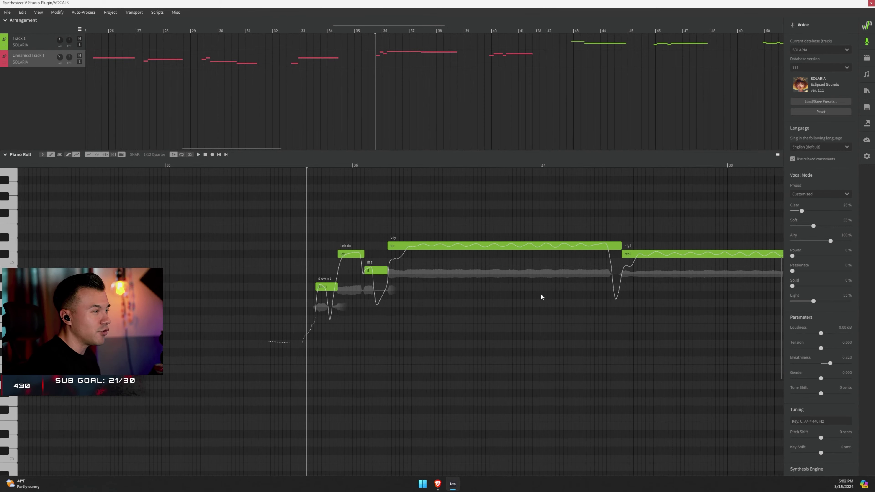
{"action": "scroll", "coordinate": [541, 294], "scroll_direction": "right", "scroll_amount": 1}
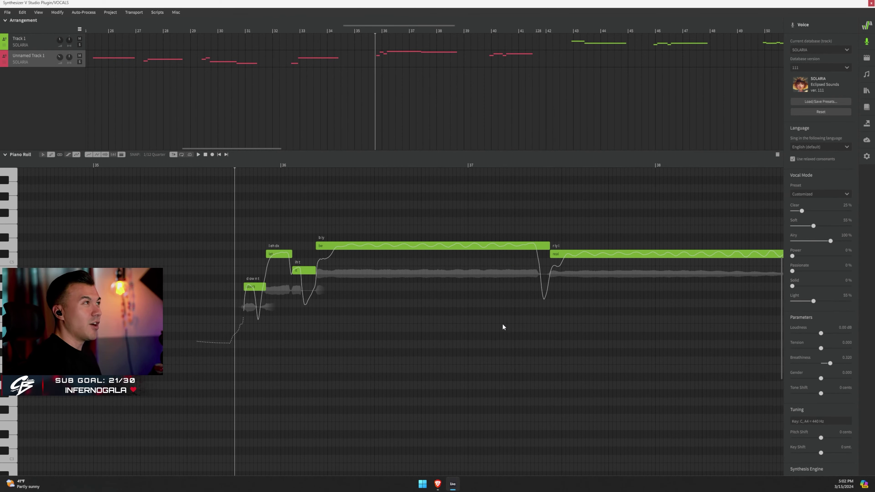
{"action": "scroll", "coordinate": [502, 323], "scroll_direction": "right", "scroll_amount": 4}
{"action": "scroll", "coordinate": [501, 326], "scroll_direction": "right", "scroll_amount": 6}
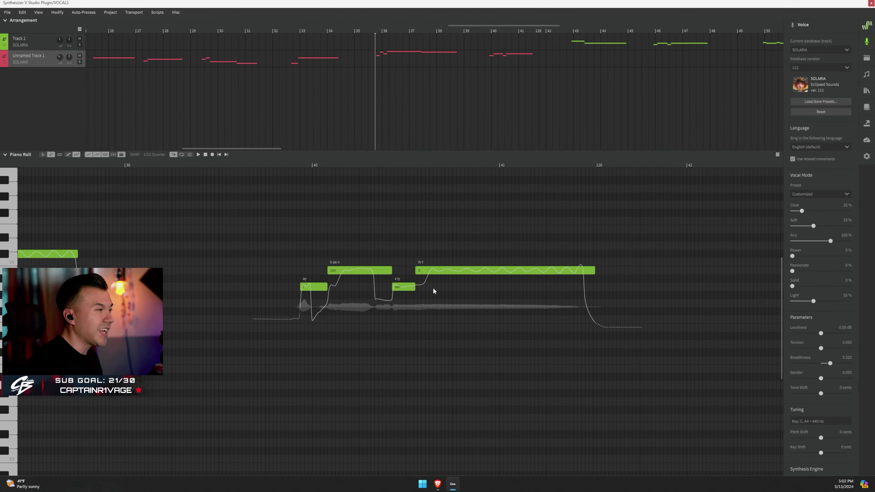
{"action": "key", "text": "space"}
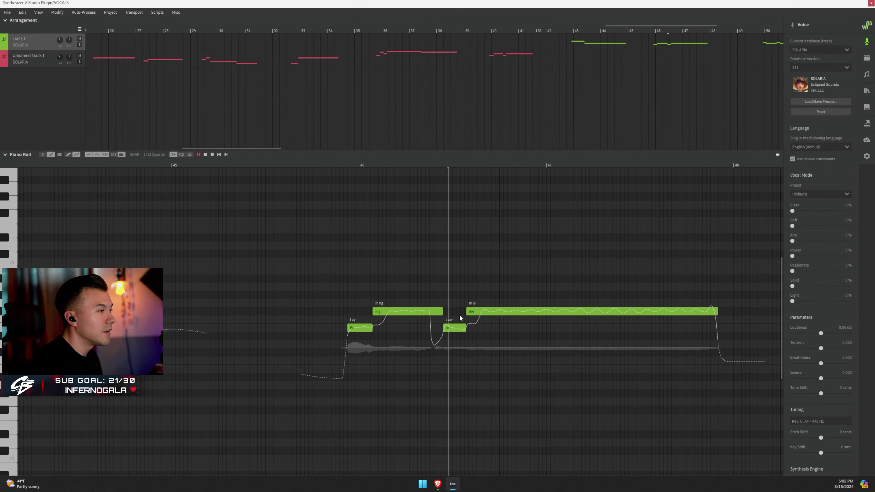
{"action": "key", "text": "space"}
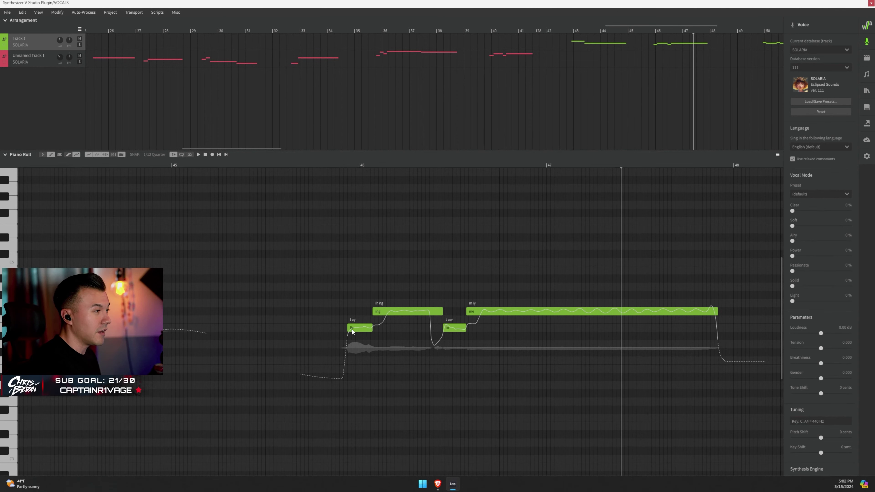
{"action": "scroll", "coordinate": [379, 324], "scroll_direction": "left", "scroll_amount": 5}
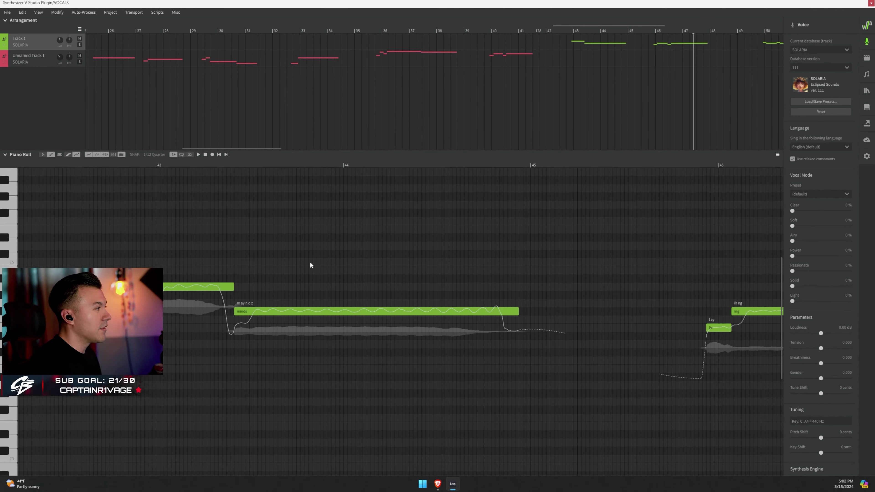
{"action": "scroll", "coordinate": [318, 253], "scroll_direction": "right", "scroll_amount": 10}
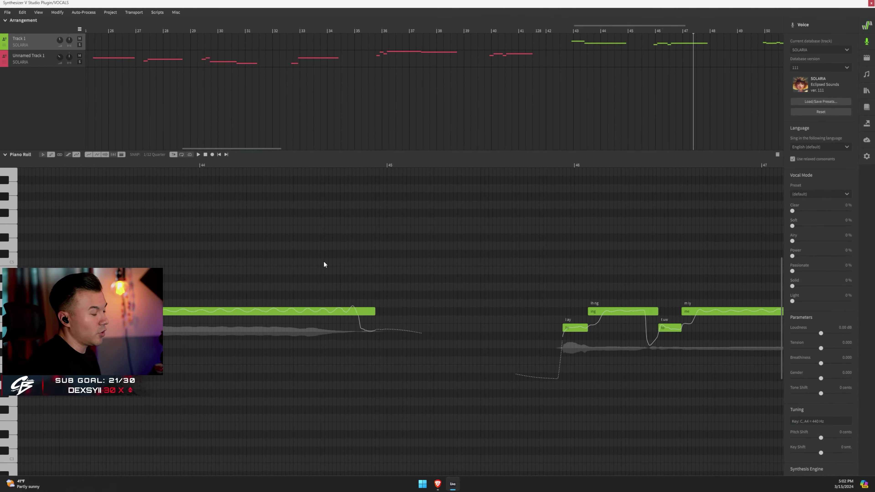
{"action": "scroll", "coordinate": [326, 268], "scroll_direction": "right", "scroll_amount": 2}
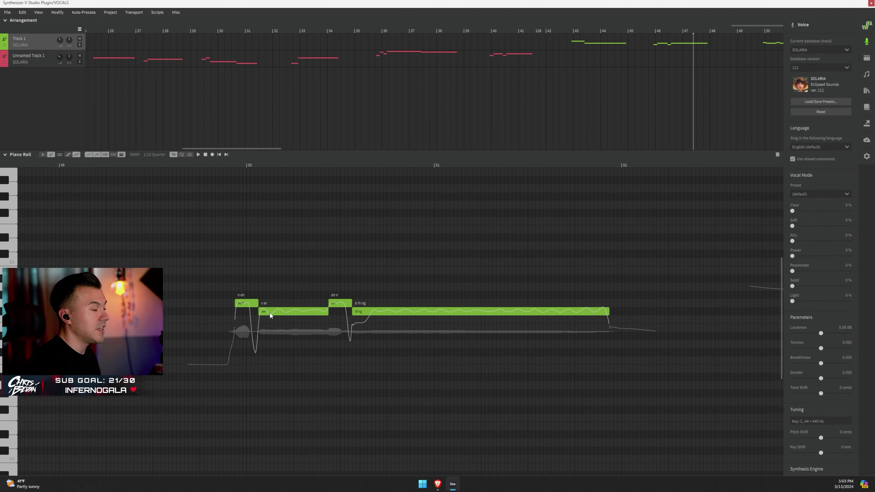
Step: Play the vocal briefly from just before bar 50, then stop
{"action": "left_click", "coordinate": [195, 164]}
{"action": "key", "text": "space"}
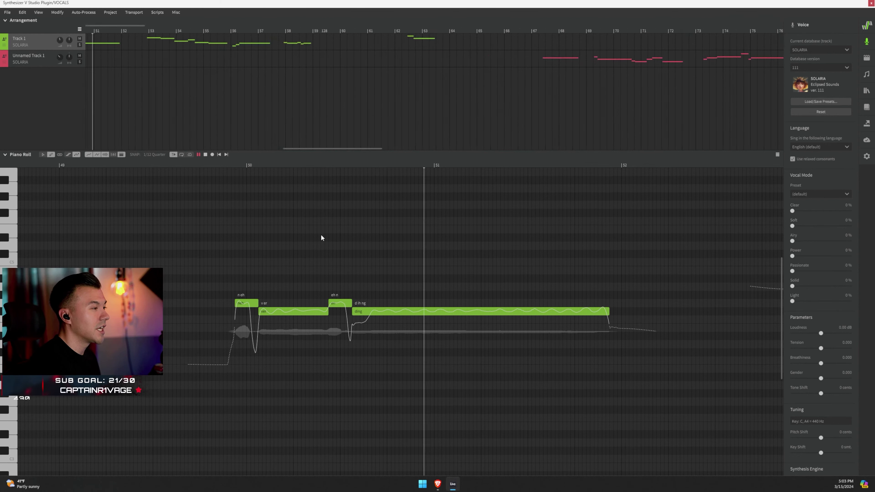
{"action": "key", "text": "space"}
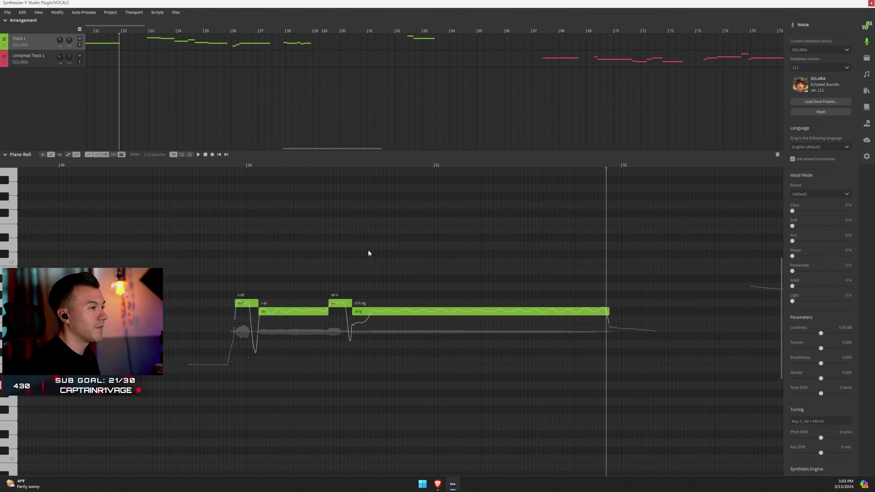
Step: Scroll through the vocal notes around bars 27–41, including 'things', 'real' and 'be'
{"action": "scroll", "coordinate": [307, 261], "scroll_direction": "right", "scroll_amount": 10}
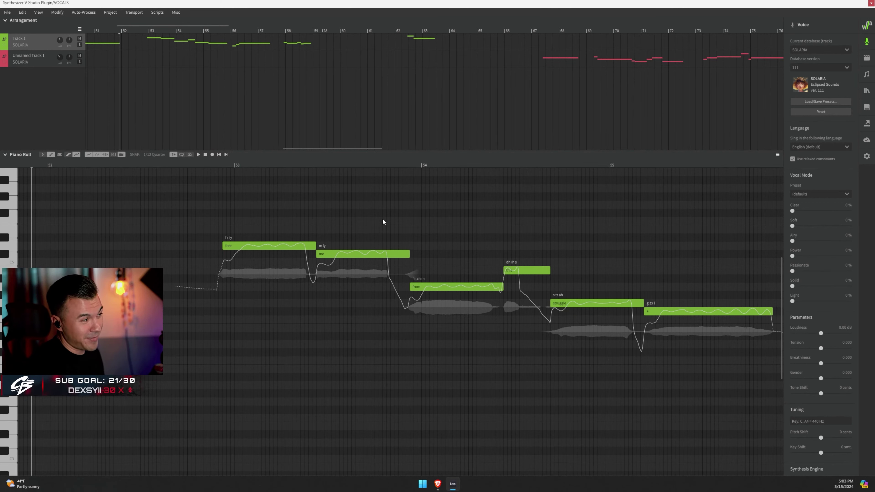
{"action": "scroll", "coordinate": [406, 236], "scroll_direction": "right", "scroll_amount": 4}
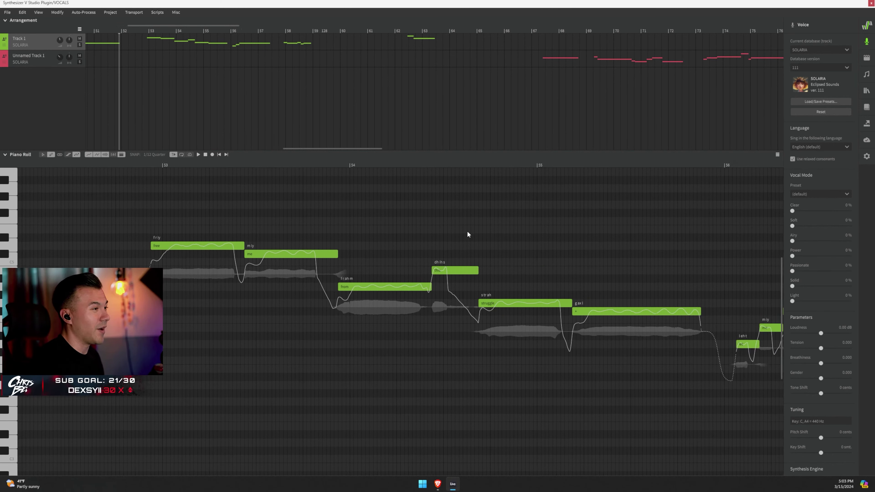
{"action": "scroll", "coordinate": [491, 249], "scroll_direction": "right", "scroll_amount": 6}
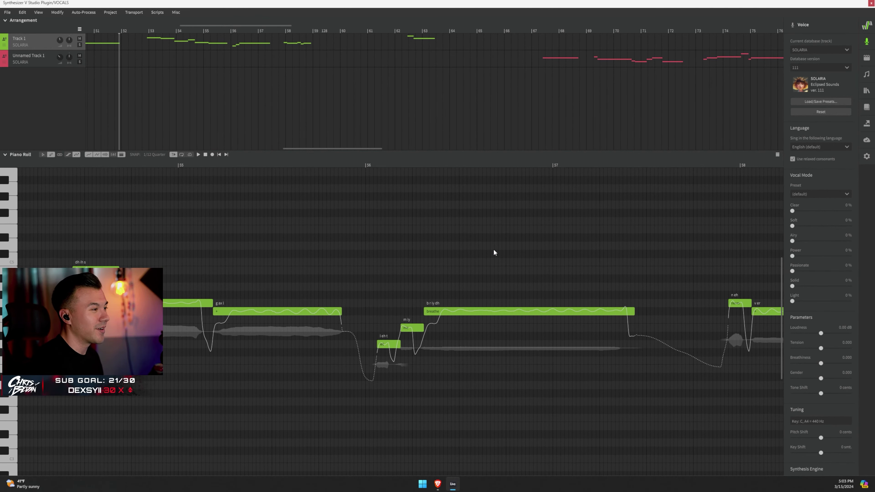
{"action": "scroll", "coordinate": [475, 256], "scroll_direction": "left", "scroll_amount": 6}
{"action": "scroll", "coordinate": [398, 246], "scroll_direction": "down", "scroll_amount": 8}
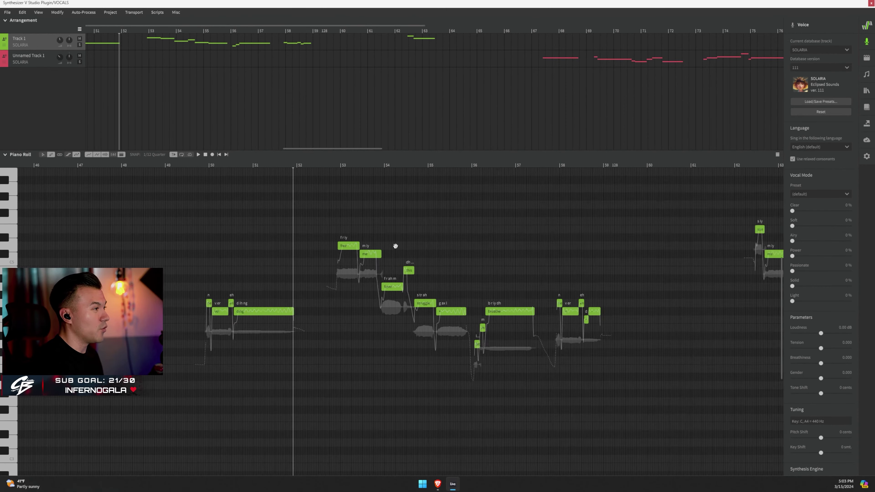
{"action": "scroll", "coordinate": [339, 260], "scroll_direction": "left", "scroll_amount": 10}
{"action": "scroll", "coordinate": [443, 255], "scroll_direction": "right", "scroll_amount": 2}
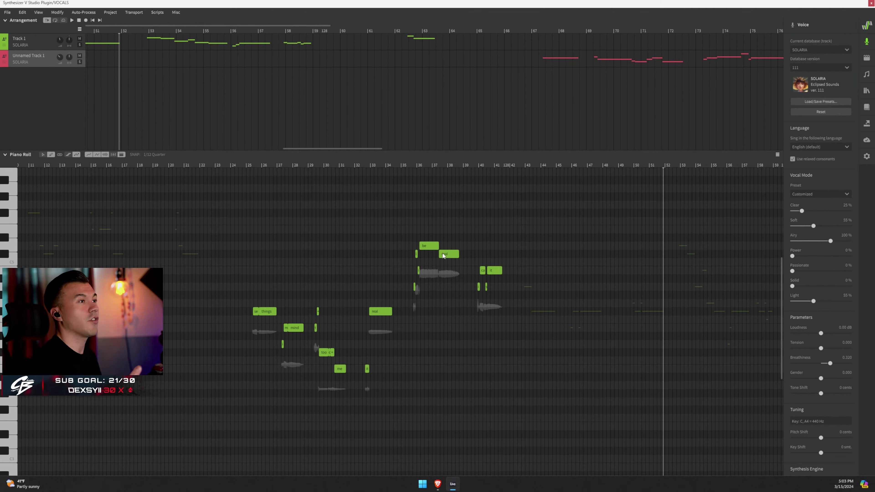
{"action": "scroll", "coordinate": [289, 230], "scroll_direction": "left", "scroll_amount": 5}
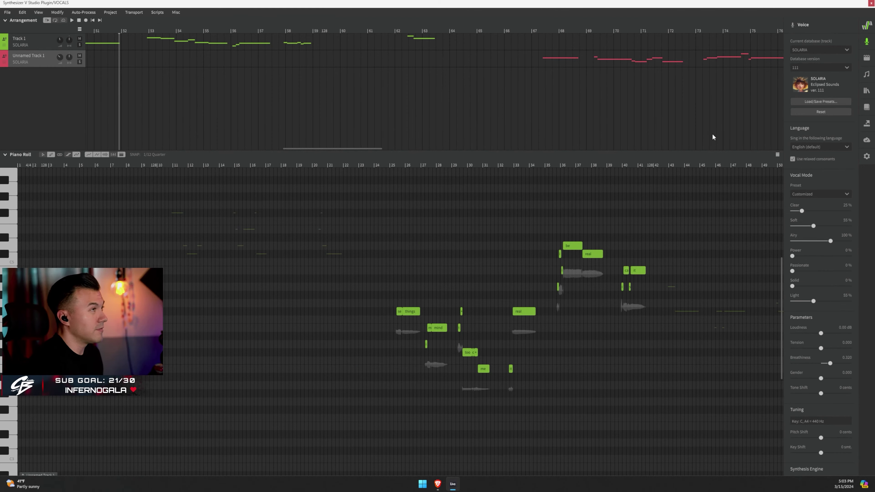
Step: Close the vocal editor, select DRUM OUTS at bar 67, and zoom the arrangement back in
{"action": "left_click", "coordinate": [870, 2]}
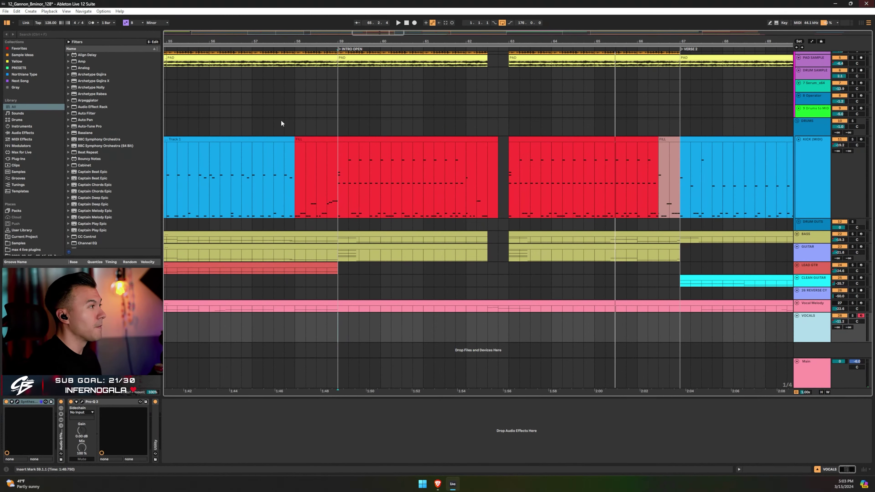
{"action": "scroll", "coordinate": [361, 221], "scroll_direction": "down", "scroll_amount": 10}
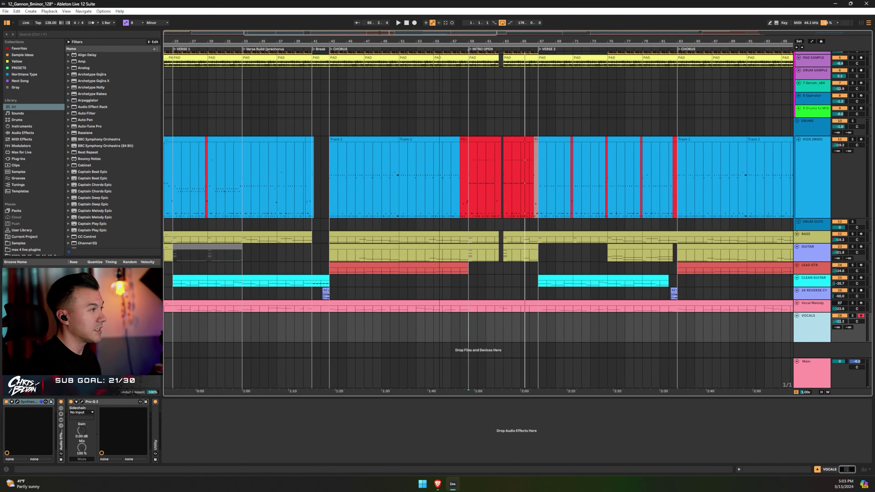
{"action": "scroll", "coordinate": [555, 160], "scroll_direction": "down", "scroll_amount": 1}
{"action": "scroll", "coordinate": [561, 186], "scroll_direction": "up", "scroll_amount": 2}
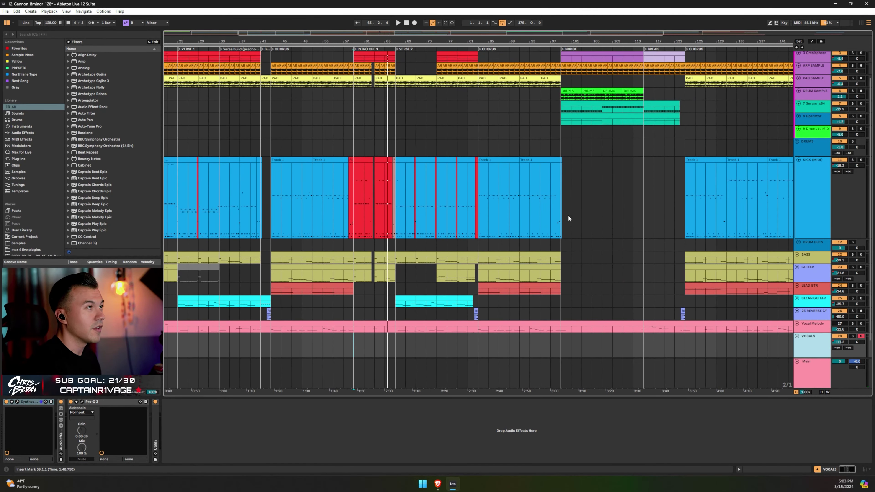
{"action": "left_click", "coordinate": [395, 244]}
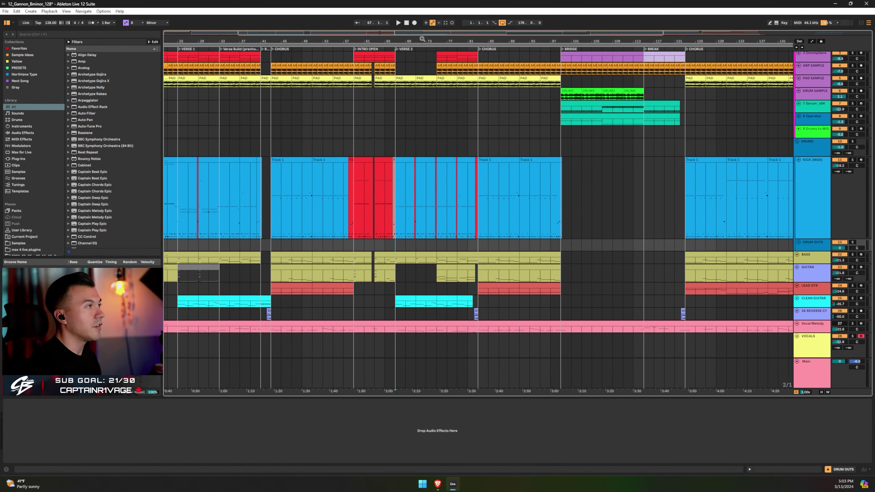
{"action": "left_click_drag", "start_coordinate": [422, 39], "coordinate": [411, 68]}
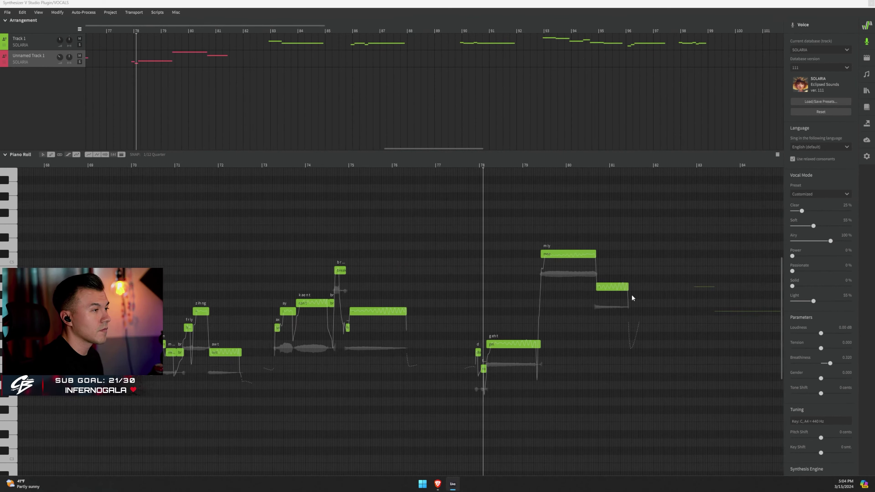
{"action": "key", "text": "alt+Tab"}
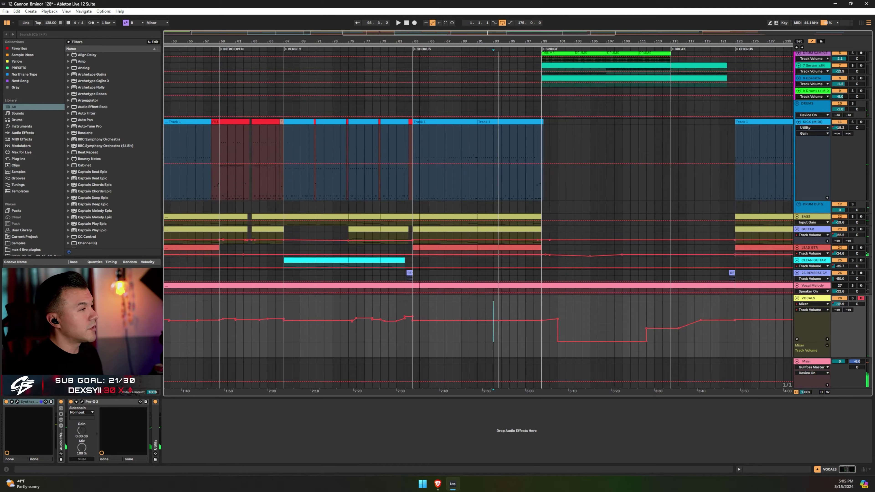
{"action": "scroll", "coordinate": [447, 60], "scroll_direction": "down", "scroll_amount": 5, "text": "ctrl"}
{"action": "left_click", "coordinate": [811, 299]}
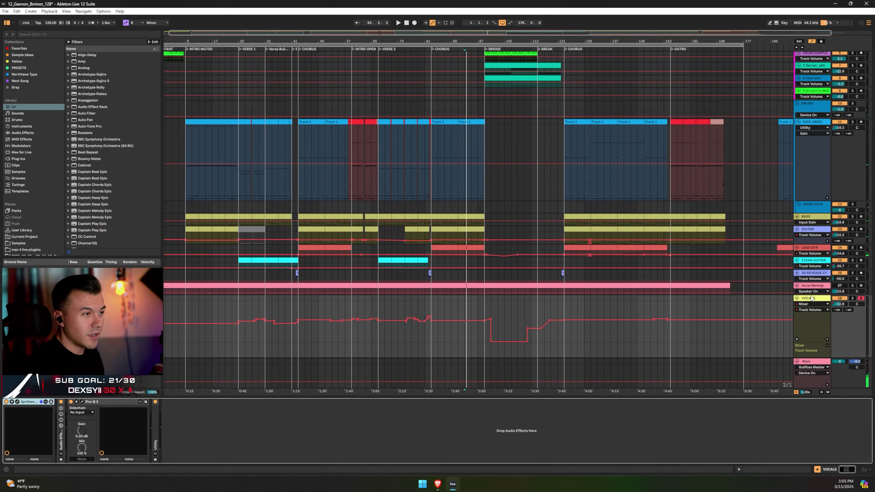
{"action": "left_click", "coordinate": [17, 402]}
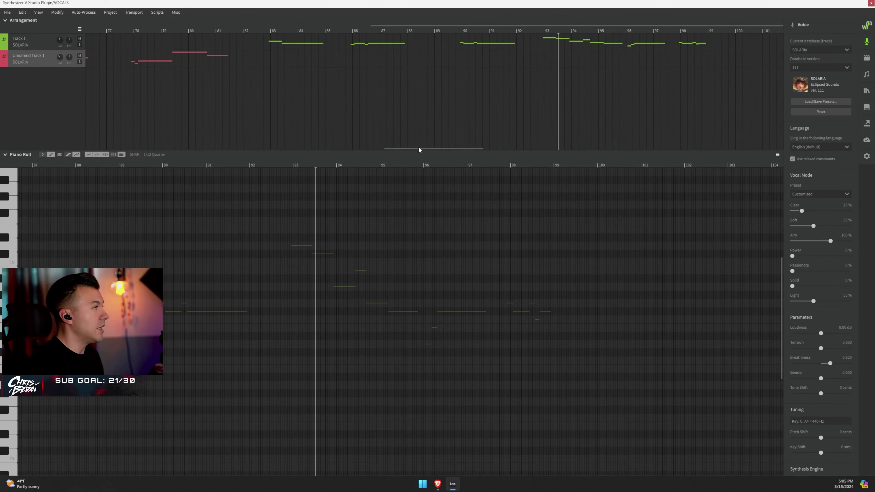
{"action": "left_click", "coordinate": [37, 41]}
{"action": "left_click", "coordinate": [41, 60]}
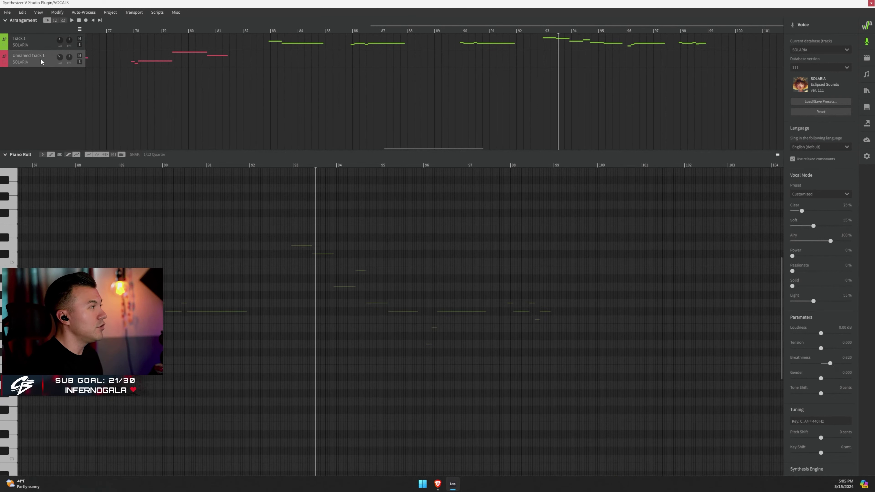
{"action": "left_click", "coordinate": [43, 45]}
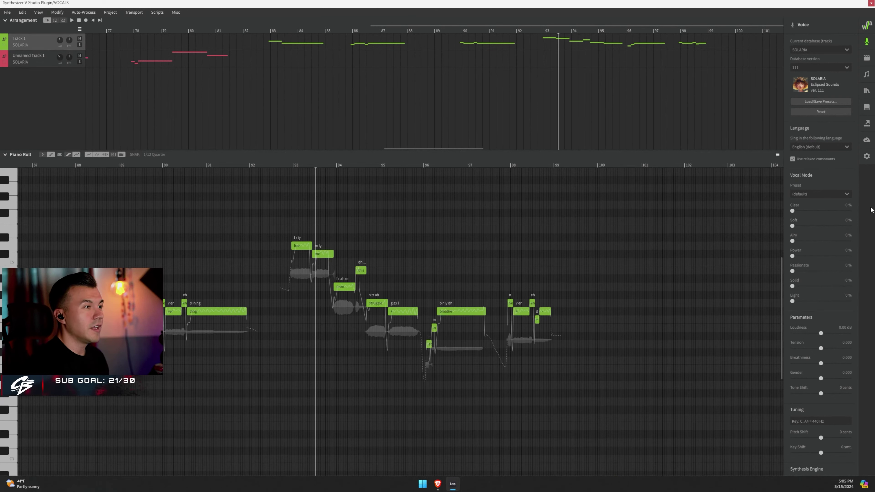
{"action": "left_click", "coordinate": [811, 194]}
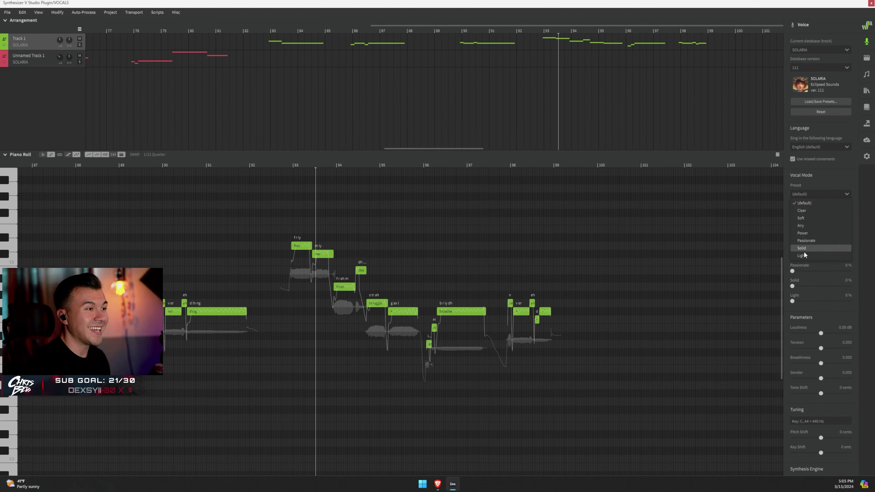
{"action": "left_click", "coordinate": [813, 194]}
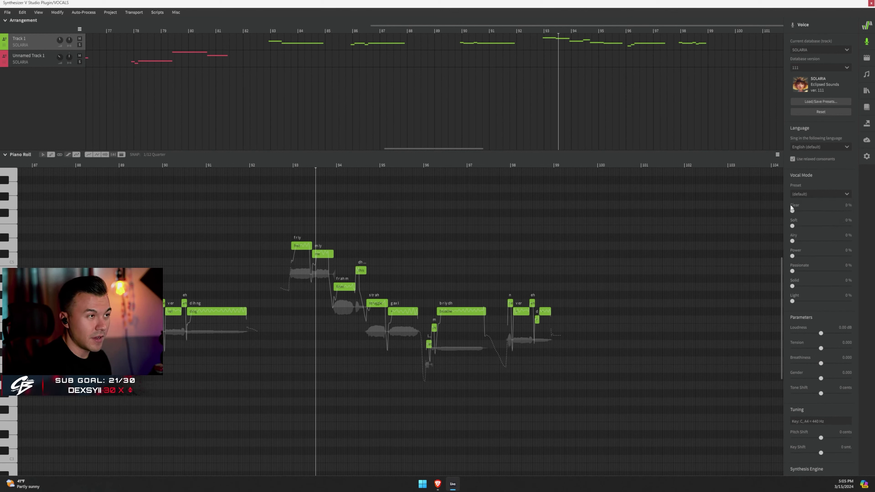
{"action": "left_click", "coordinate": [38, 63]}
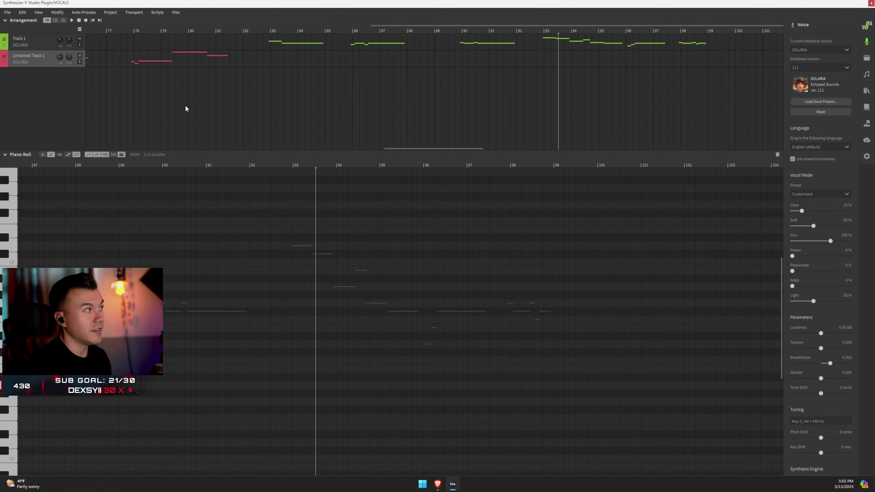
Step: Play the vocal briefly from around bar 25, then stop
{"action": "scroll", "coordinate": [216, 249], "scroll_direction": "left", "scroll_amount": 5}
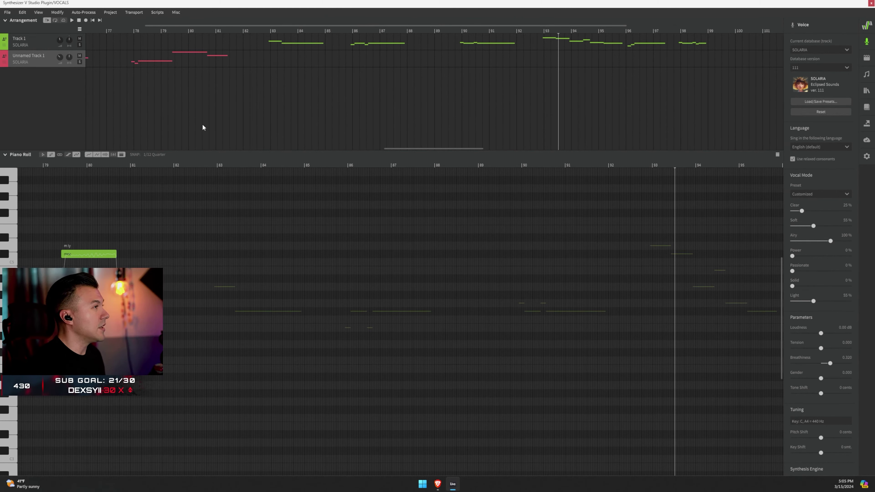
{"action": "scroll", "coordinate": [140, 205], "scroll_direction": "down", "scroll_amount": 5}
{"action": "left_click", "coordinate": [158, 162]}
{"action": "key", "text": "space"}
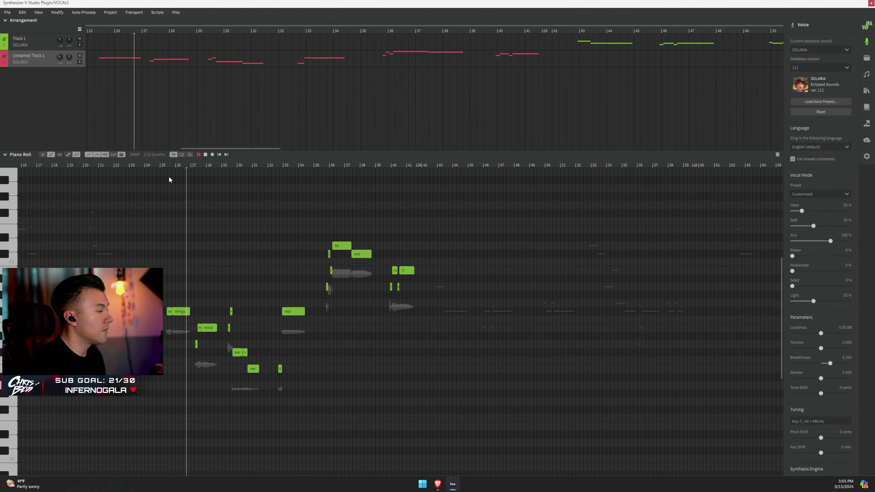
{"action": "key", "text": "space"}
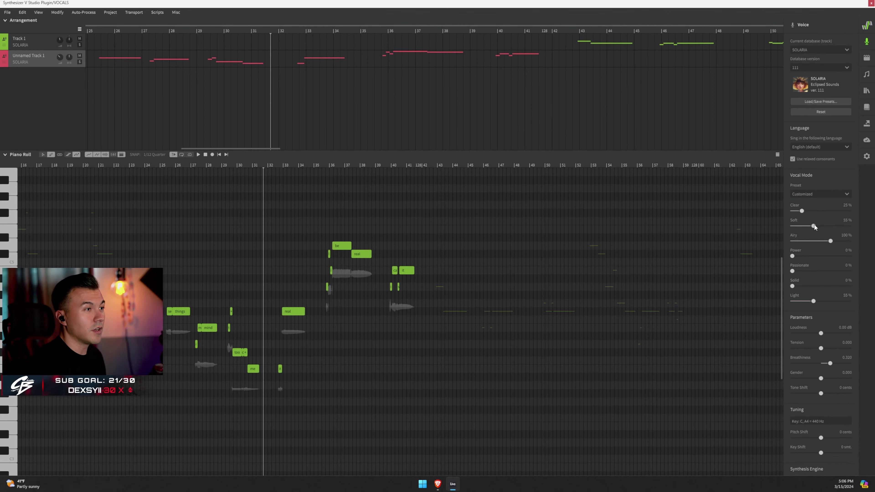
Step: Raise the Soft vocal mode from 55% to 75% and scroll the piano roll to bar 43
{"action": "left_click_drag", "start_coordinate": [813, 225], "coordinate": [821, 226]}
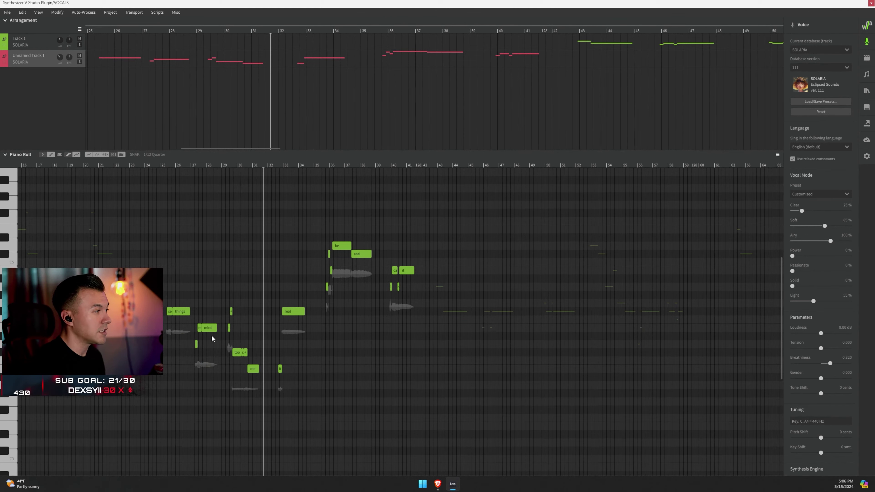
{"action": "scroll", "coordinate": [215, 333], "scroll_direction": "up", "scroll_amount": 5, "text": "ctrl"}
{"action": "scroll", "coordinate": [359, 373], "scroll_direction": "left", "scroll_amount": 3}
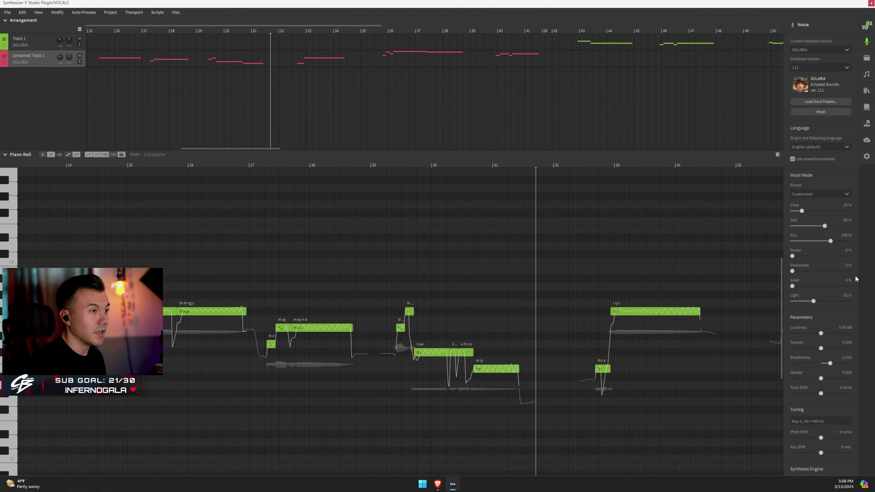
{"action": "scroll", "coordinate": [529, 270], "scroll_direction": "right", "scroll_amount": 10}
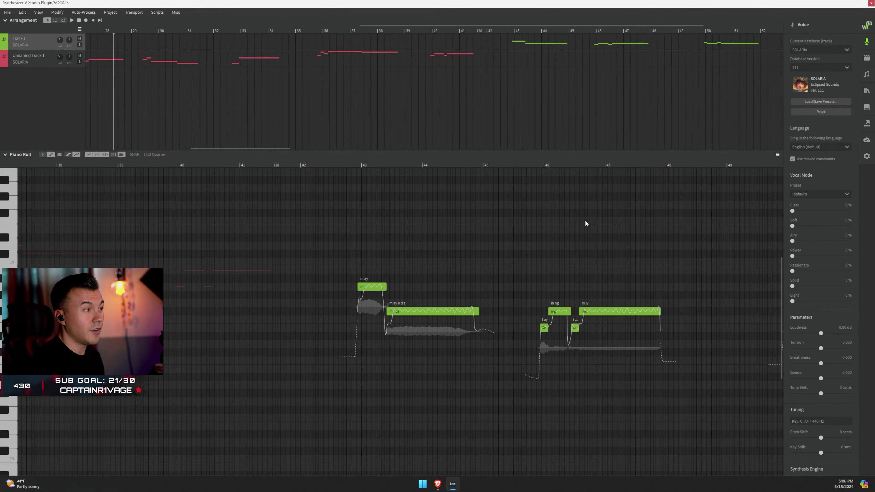
{"action": "scroll", "coordinate": [524, 266], "scroll_direction": "right", "scroll_amount": 1}
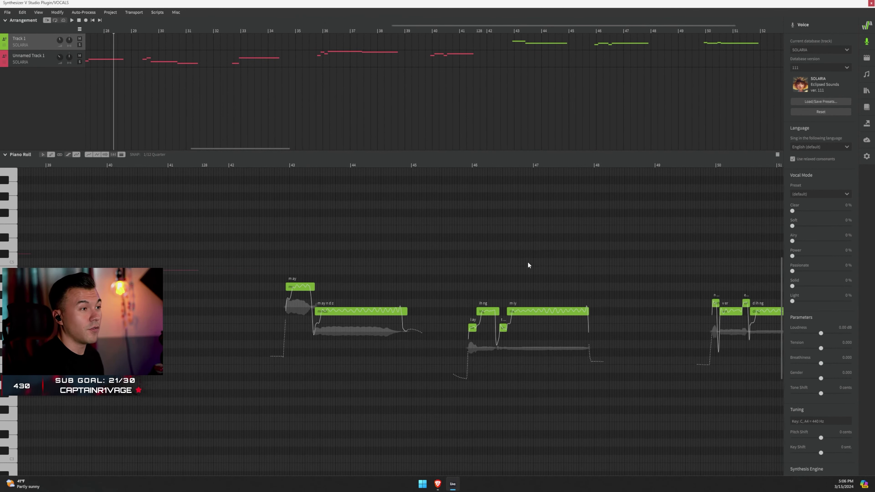
Step: Keep the (default) vocal mode preset and play the vocals from bar 42.5, pausing near bar 48
{"action": "left_click", "coordinate": [803, 192]}
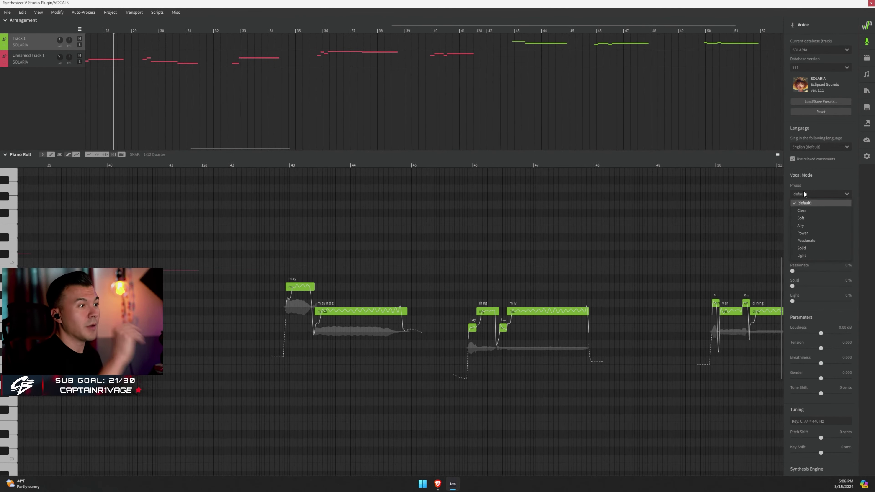
{"action": "left_click", "coordinate": [792, 187]}
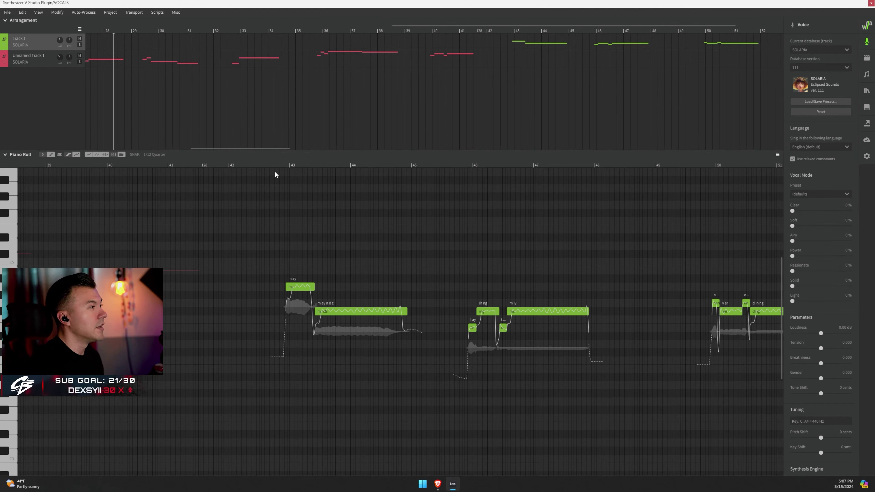
{"action": "left_click", "coordinate": [257, 164]}
{"action": "key", "text": "space"}
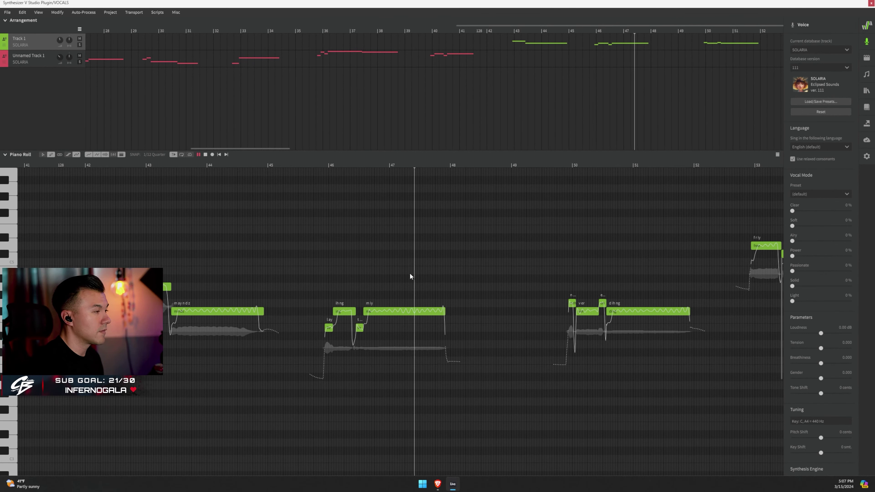
{"action": "key", "text": "space"}
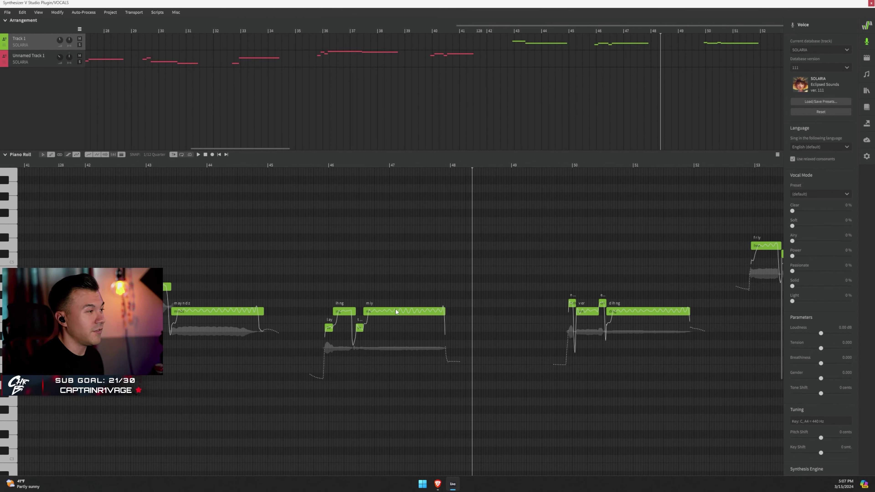
Step: Scroll the Voice panel and piano roll, then play the vocal from around bar 49
{"action": "scroll", "coordinate": [804, 316], "scroll_direction": "down", "scroll_amount": 3}
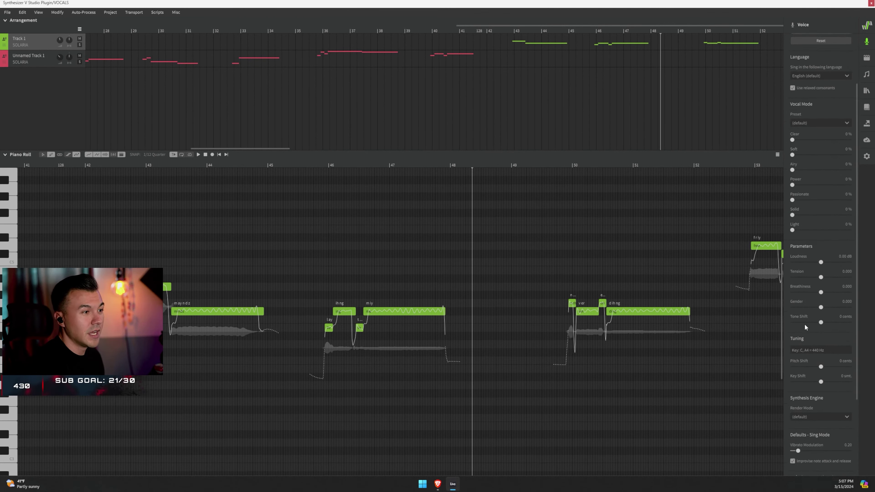
{"action": "scroll", "coordinate": [804, 328], "scroll_direction": "down", "scroll_amount": 1}
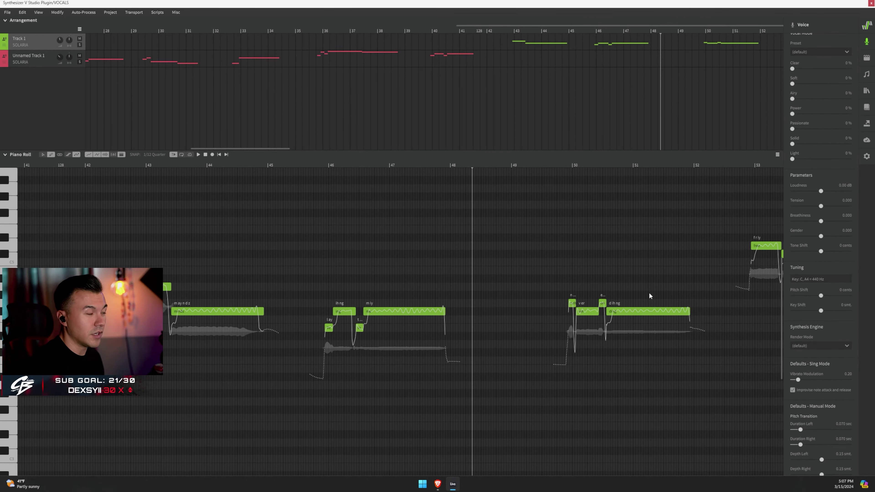
{"action": "scroll", "coordinate": [551, 274], "scroll_direction": "right", "scroll_amount": 6}
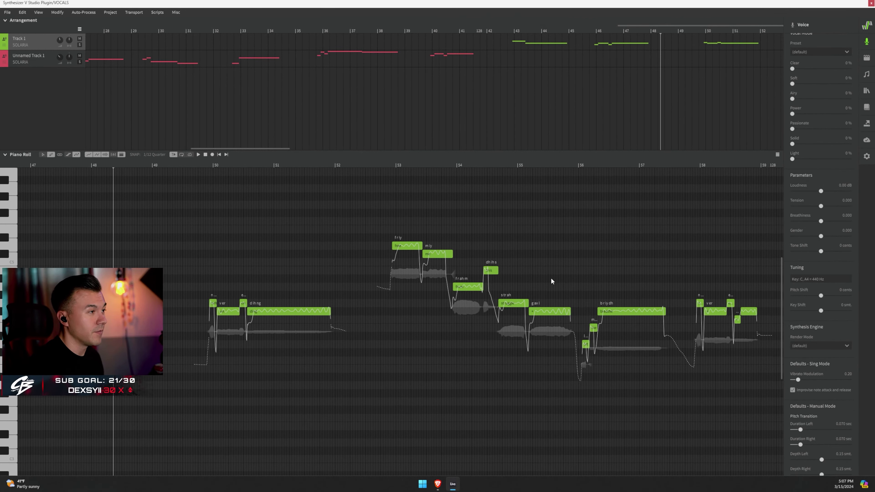
{"action": "scroll", "coordinate": [542, 283], "scroll_direction": "left", "scroll_amount": 2}
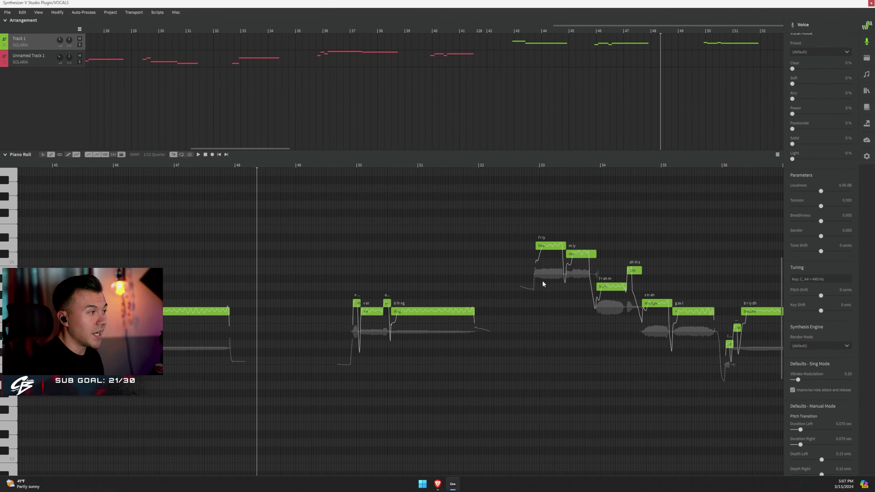
{"action": "left_click", "coordinate": [340, 165]}
{"action": "key", "text": "space"}
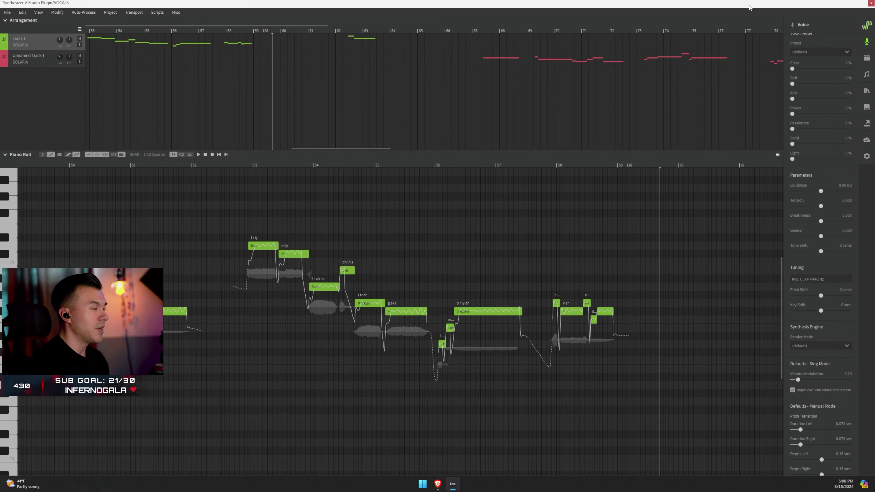
Step: Close the Synthesizer V plugin window and bring up the Patreon collections page in Brave
{"action": "left_click", "coordinate": [870, 4]}
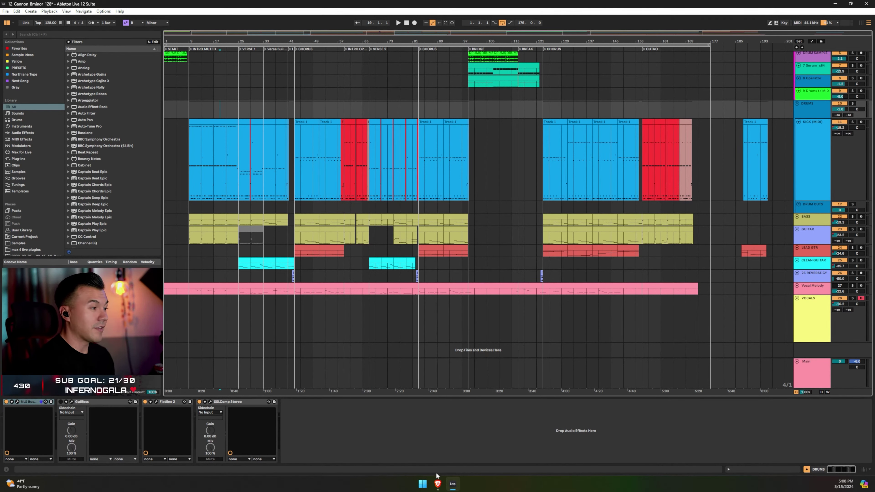
{"action": "left_click", "coordinate": [437, 484]}
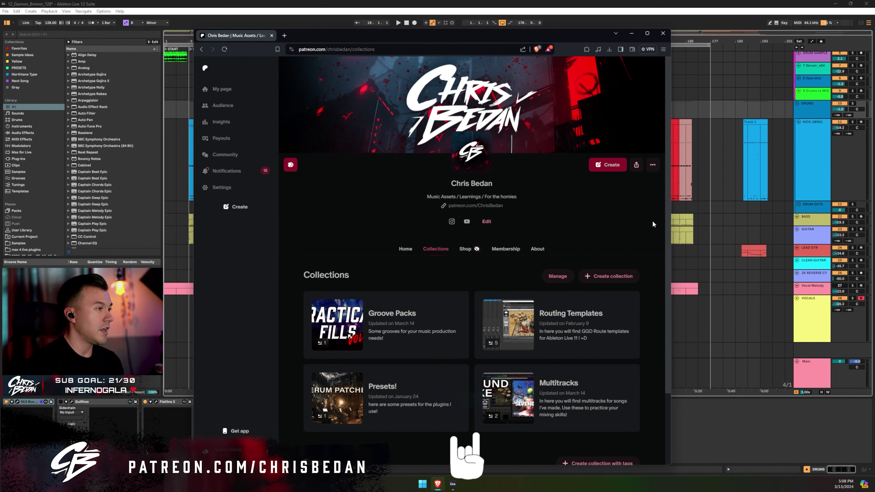
Step: Look through the Routing Templates collection, then return to the collections page
{"action": "left_click", "coordinate": [533, 304]}
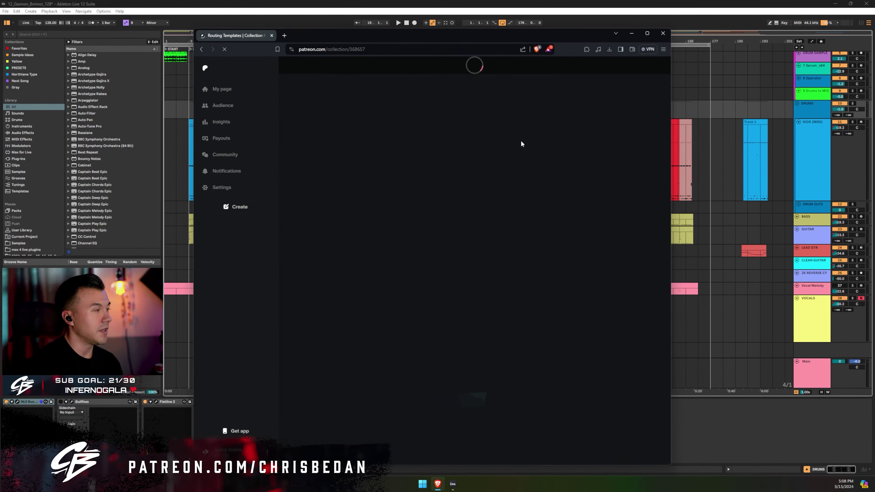
{"action": "scroll", "coordinate": [471, 241], "scroll_direction": "down", "scroll_amount": 4}
{"action": "scroll", "coordinate": [471, 241], "scroll_direction": "up", "scroll_amount": 2}
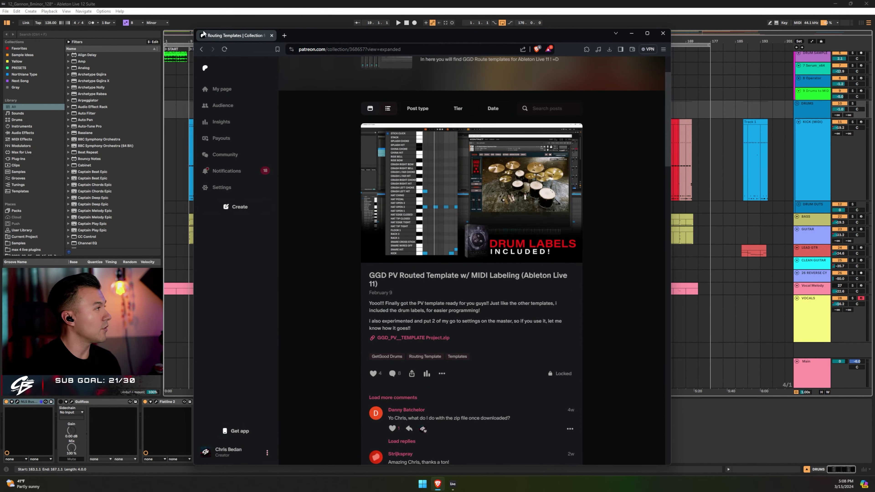
{"action": "key", "text": "alt+Left"}
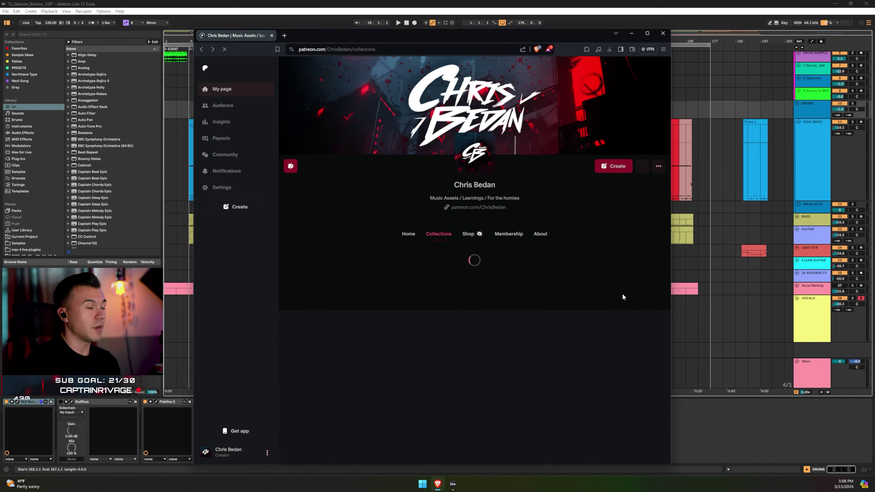
Step: Browse the Multitracks collection's Sevendust and White Pony posts, then minimize the browser
{"action": "left_click", "coordinate": [504, 303]}
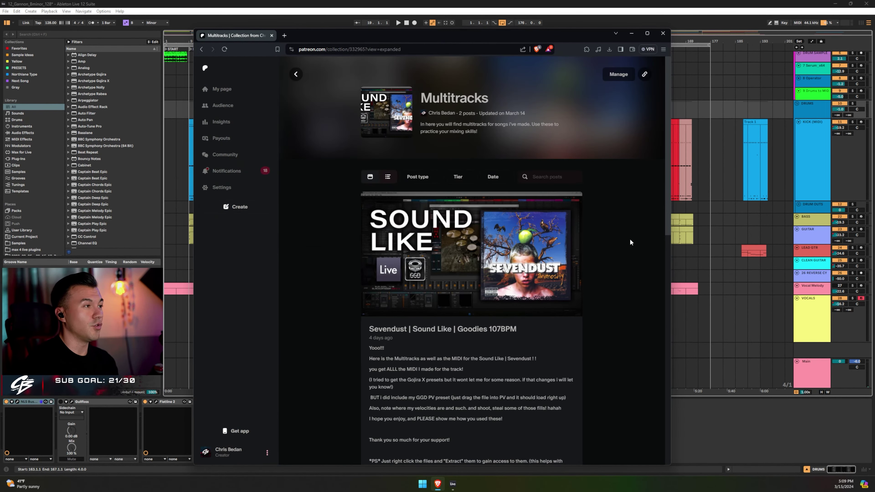
{"action": "scroll", "coordinate": [627, 237], "scroll_direction": "down", "scroll_amount": 5}
{"action": "scroll", "coordinate": [608, 287], "scroll_direction": "down", "scroll_amount": 10}
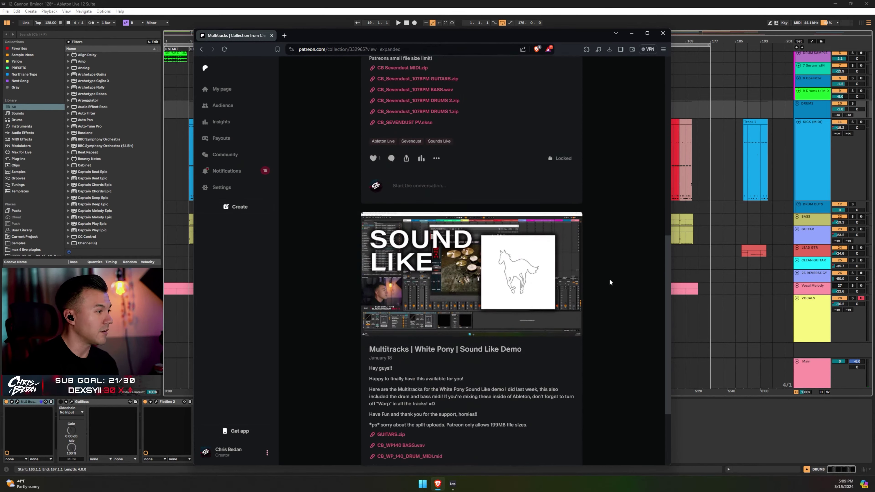
{"action": "scroll", "coordinate": [621, 291], "scroll_direction": "up", "scroll_amount": 10}
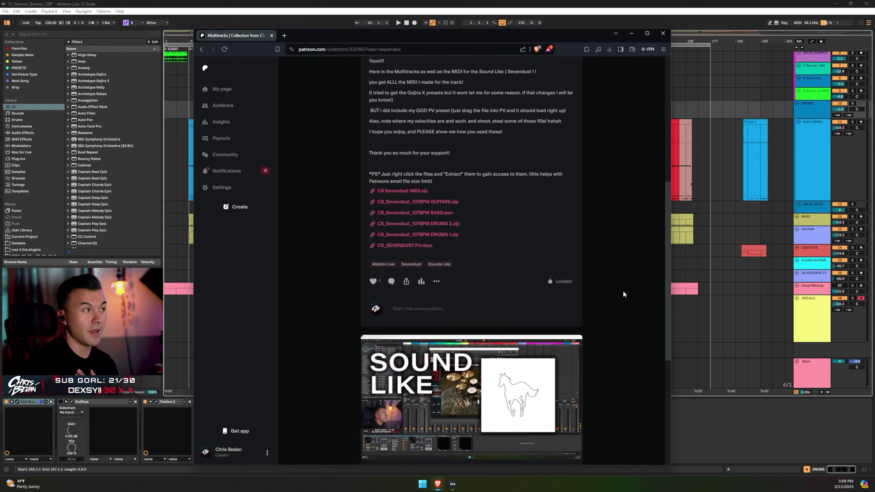
{"action": "scroll", "coordinate": [623, 296], "scroll_direction": "down", "scroll_amount": 10}
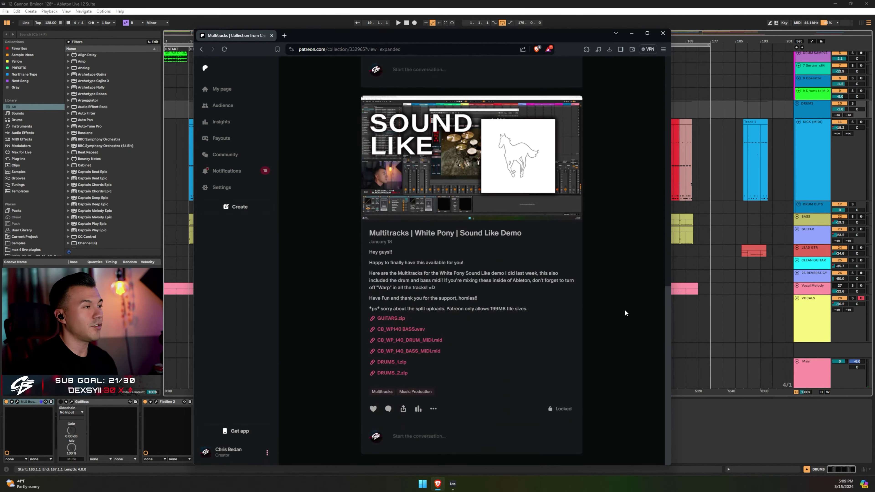
{"action": "scroll", "coordinate": [625, 308], "scroll_direction": "up", "scroll_amount": 10}
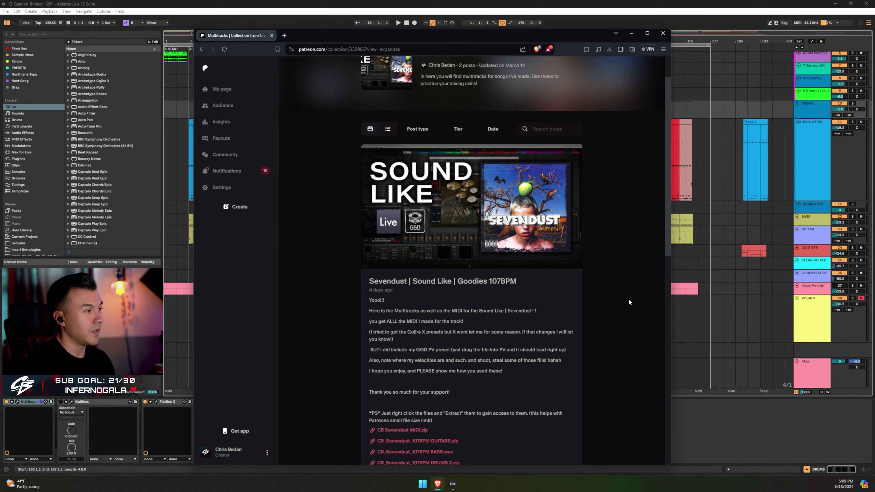
{"action": "scroll", "coordinate": [615, 244], "scroll_direction": "down", "scroll_amount": 10}
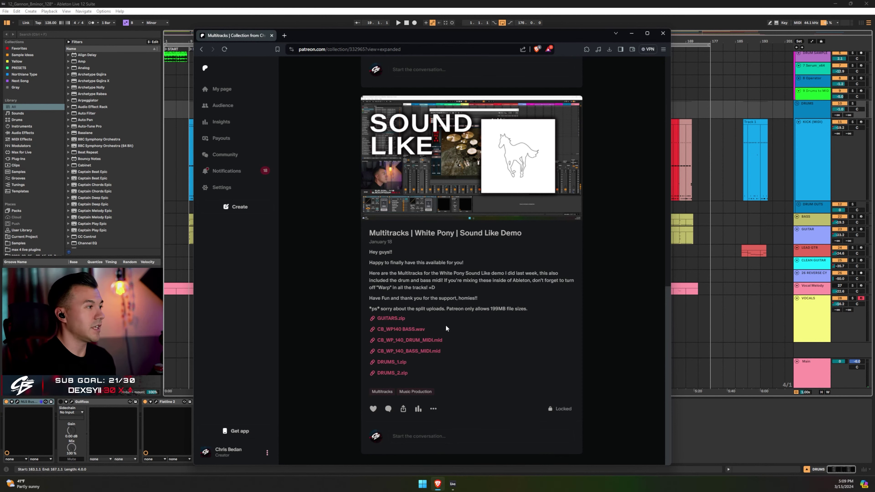
{"action": "scroll", "coordinate": [488, 348], "scroll_direction": "up", "scroll_amount": 10}
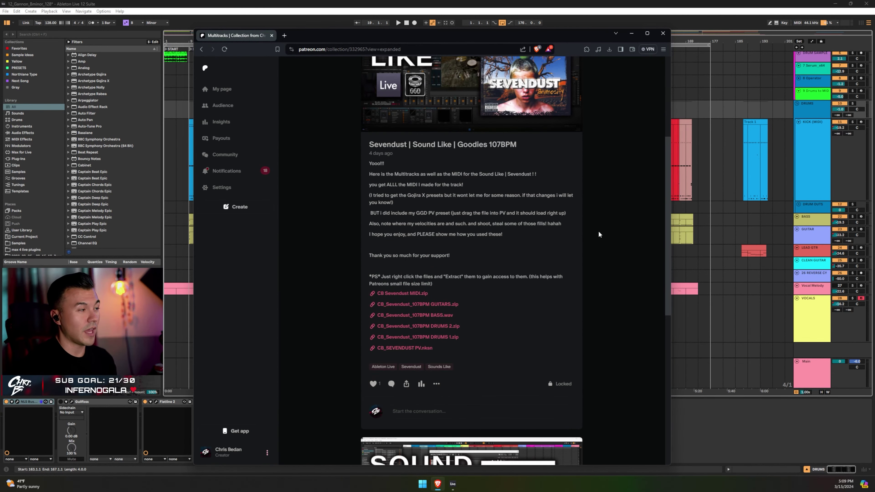
{"action": "scroll", "coordinate": [599, 232], "scroll_direction": "up", "scroll_amount": 3}
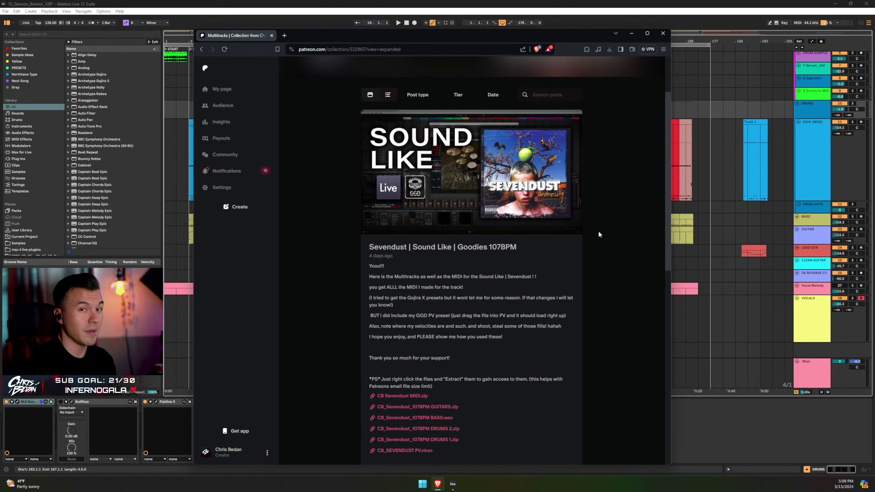
{"action": "scroll", "coordinate": [607, 250], "scroll_direction": "down", "scroll_amount": 8}
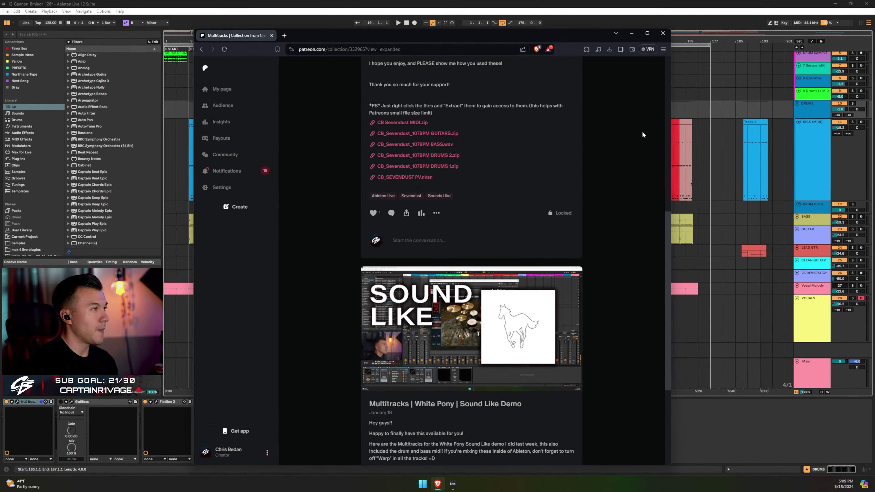
{"action": "left_click", "coordinate": [635, 35]}
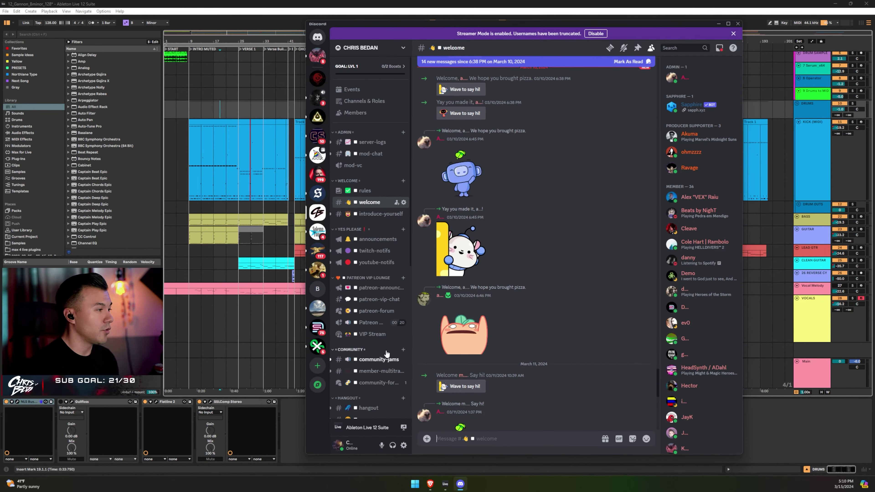
Step: View #community-jams and the COMMUNITY JAMS SUBMISSIONS 2 post in #community-forum, then minimize Discord
{"action": "left_click", "coordinate": [378, 360]}
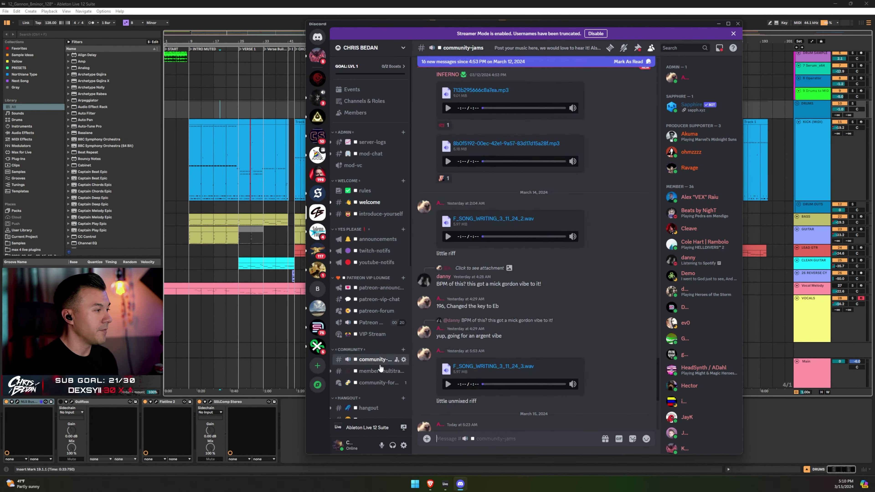
{"action": "left_click", "coordinate": [375, 382]}
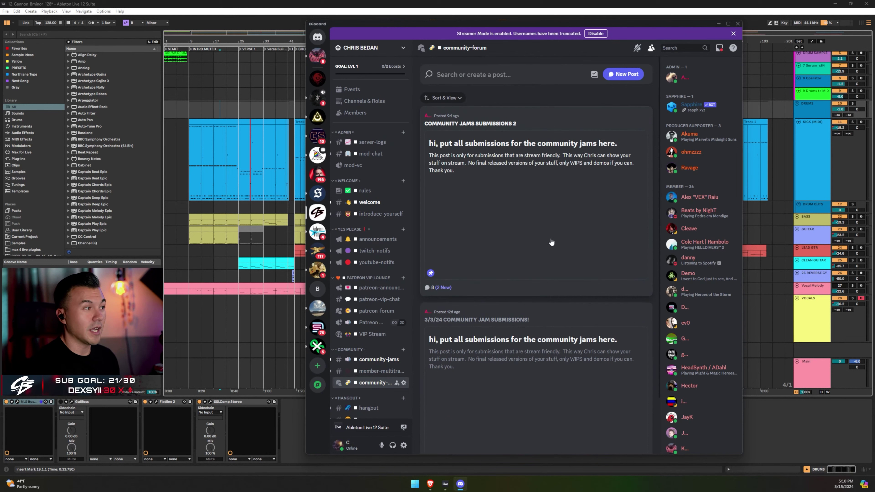
{"action": "left_click", "coordinate": [549, 245]}
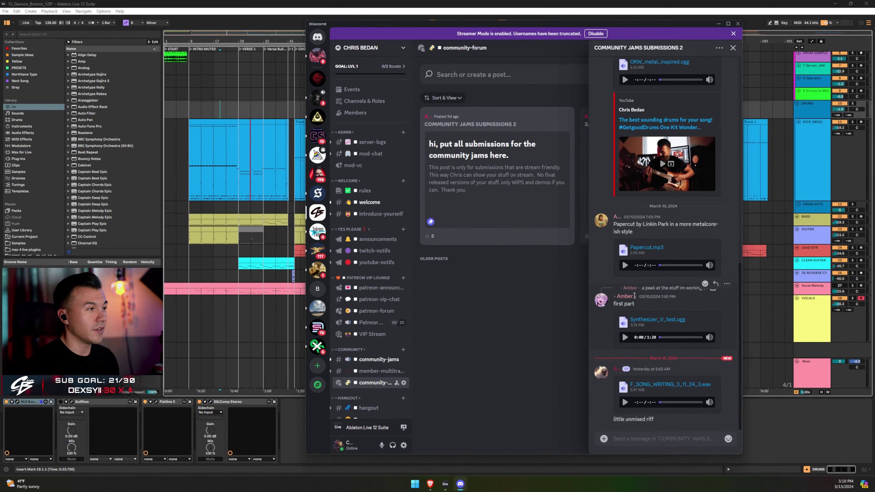
{"action": "left_click", "coordinate": [733, 48]}
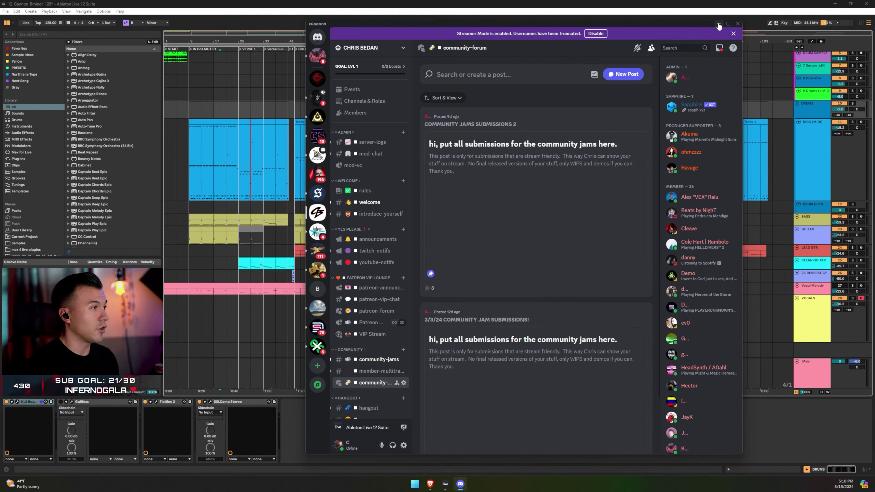
{"action": "left_click", "coordinate": [718, 24]}
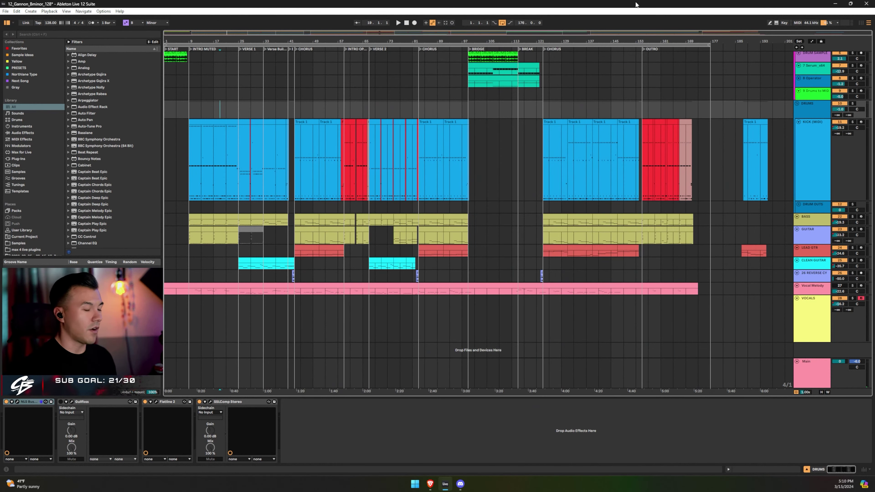